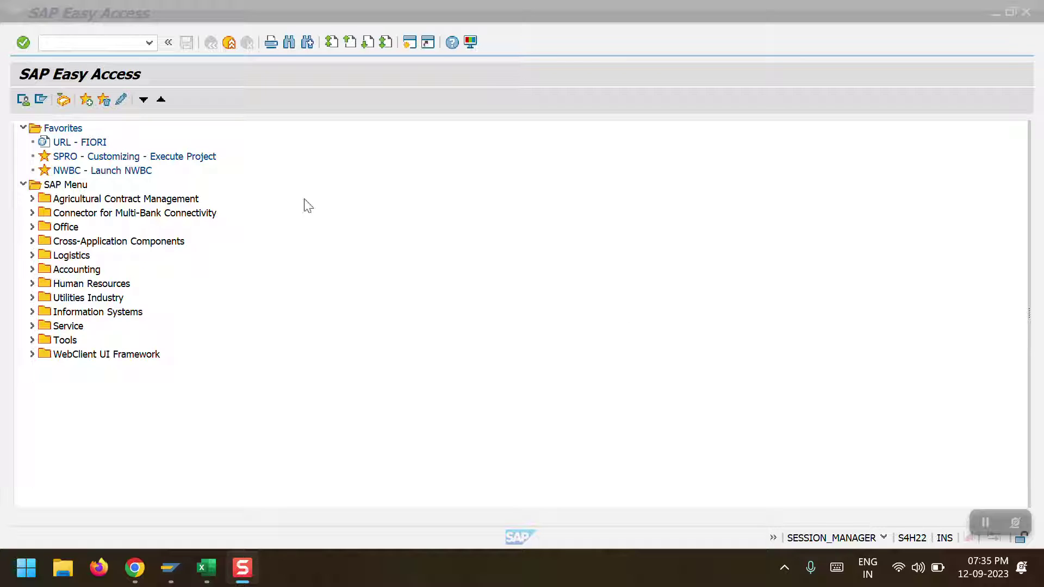
- Start transaction FBL5N for displaying customer line items
{"action": "left_click", "coordinate": [79, 42]}
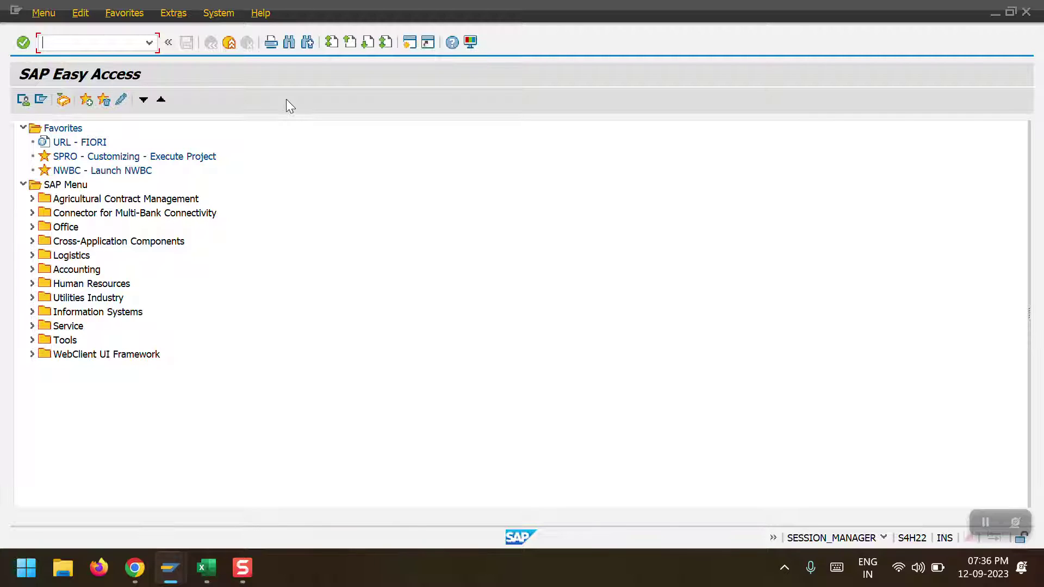
{"action": "type", "text": "fbl5n"}
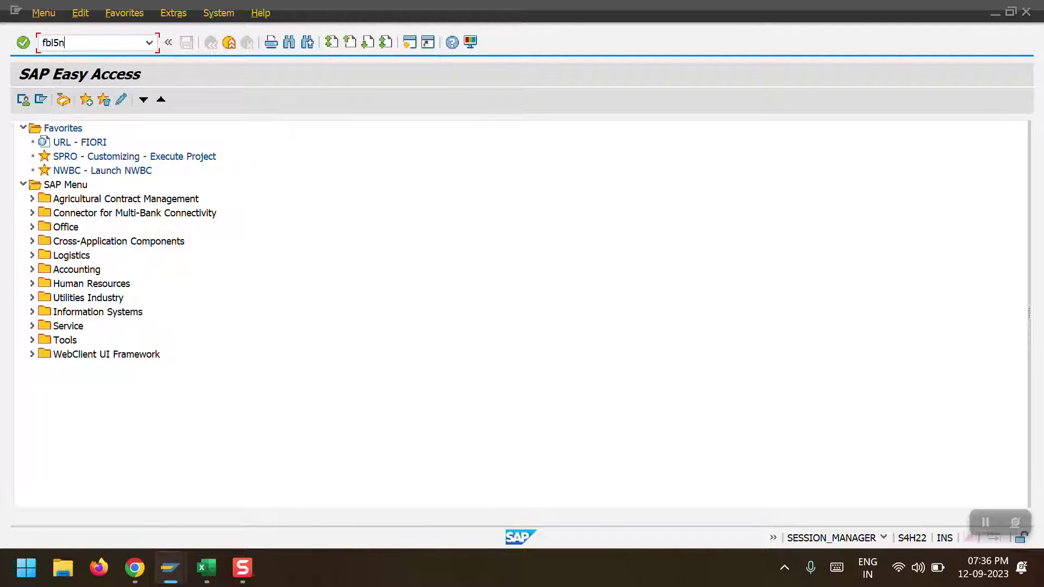
{"action": "key", "text": "Return"}
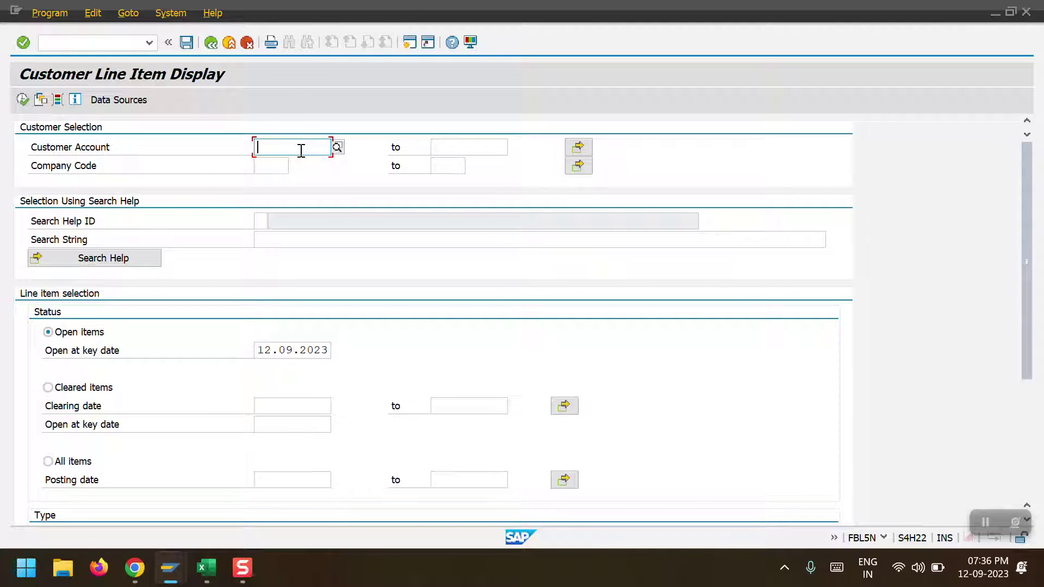
- Restrict the customer selection to company code 2000 and run the open items report for all customers
{"action": "left_click", "coordinate": [301, 150]}
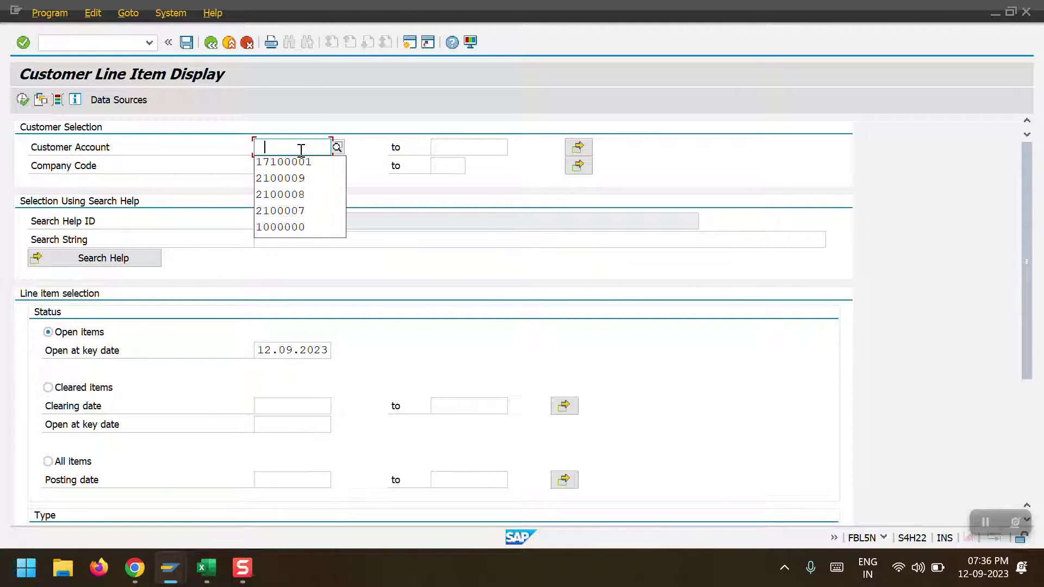
{"action": "left_click", "coordinate": [289, 107]}
{"action": "left_click", "coordinate": [261, 168]}
{"action": "left_click", "coordinate": [283, 187]}
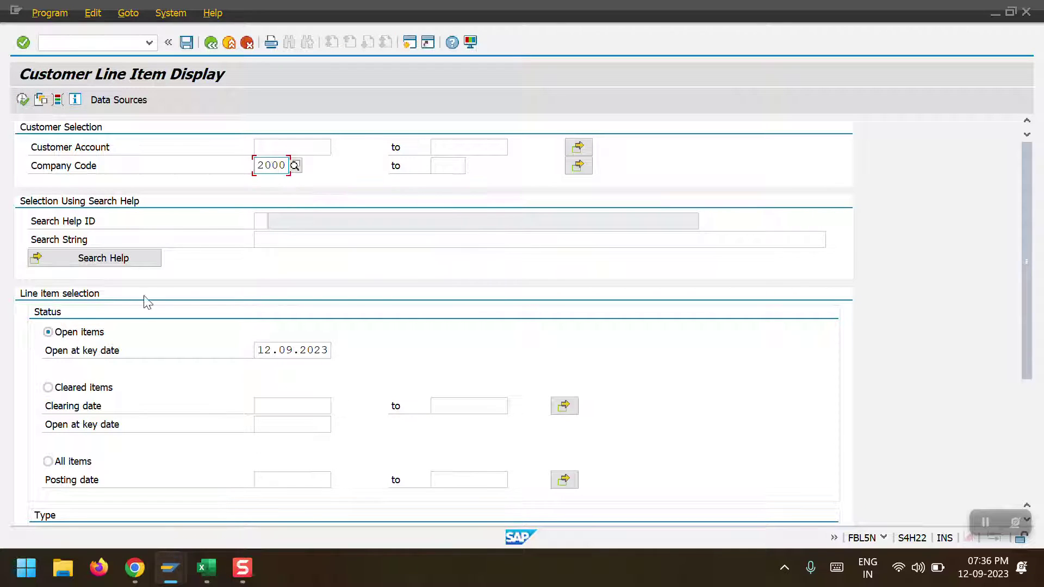
{"action": "left_click", "coordinate": [23, 100]}
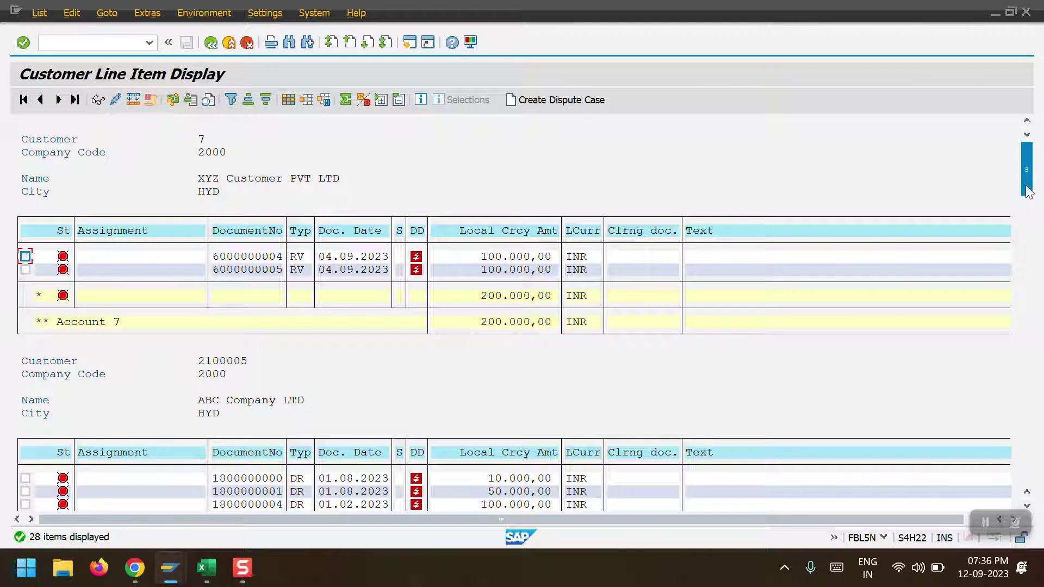
- Mark ABC Company LTD's 10.000,00 INR item dated 02.01.2023 and review the open items of izyan Pvt Ltd
{"action": "left_click_drag", "start_coordinate": [1031, 166], "coordinate": [1028, 218]}
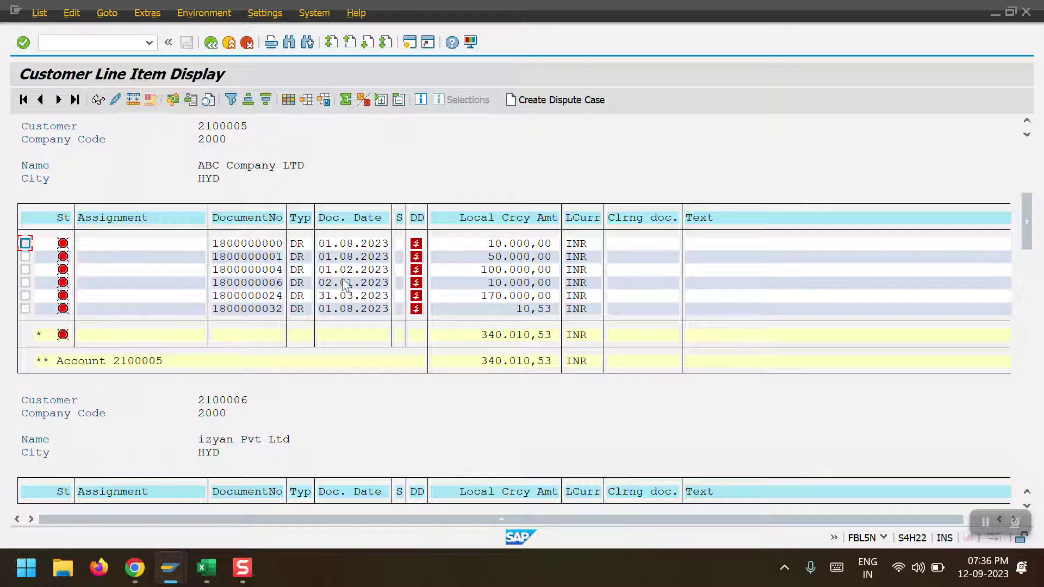
{"action": "left_click", "coordinate": [26, 284]}
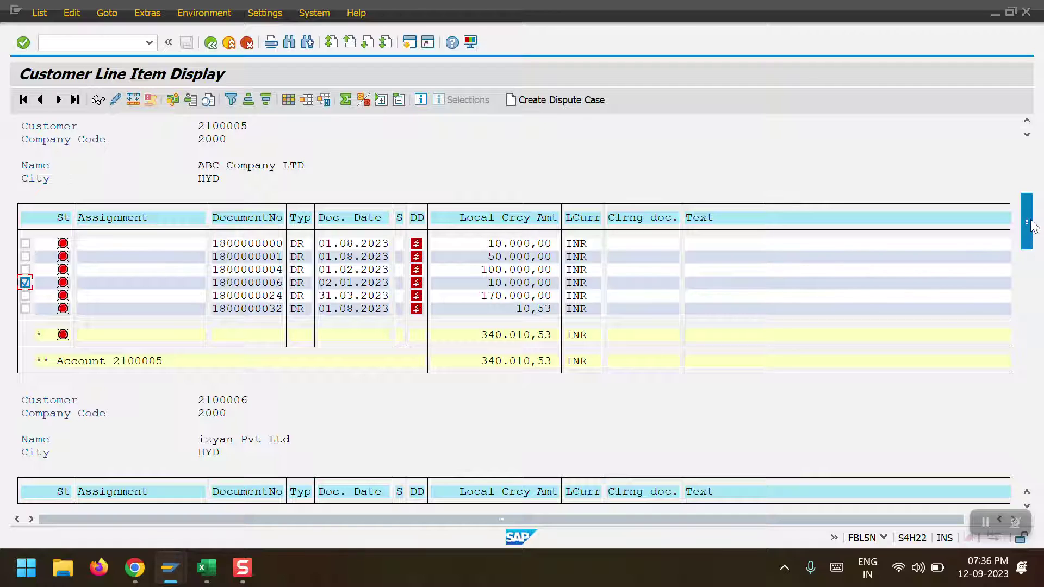
{"action": "left_click", "coordinate": [1027, 505]}
{"action": "double_click", "coordinate": [1027, 505]}
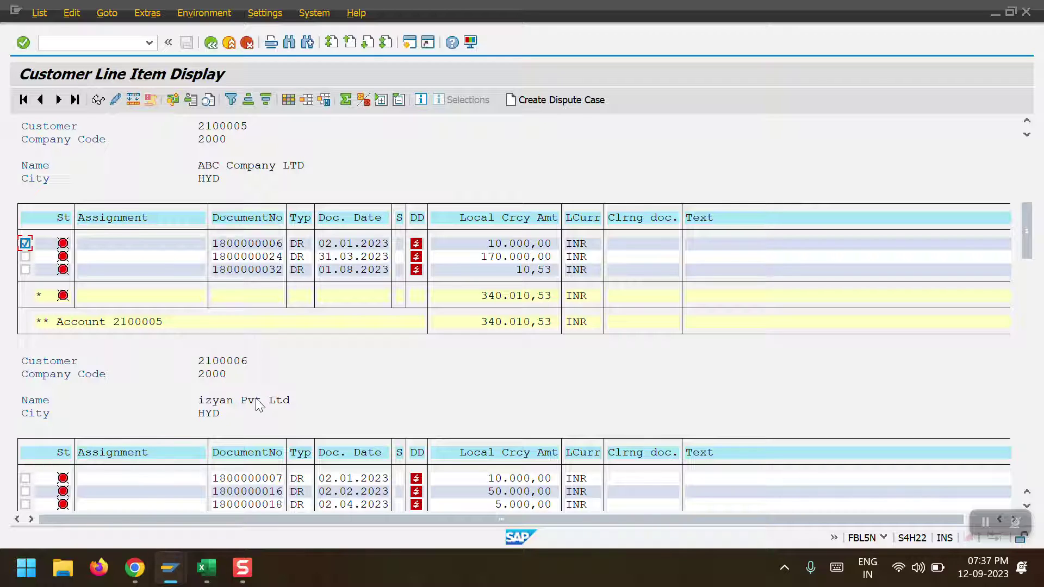
{"action": "left_click", "coordinate": [1027, 513]}
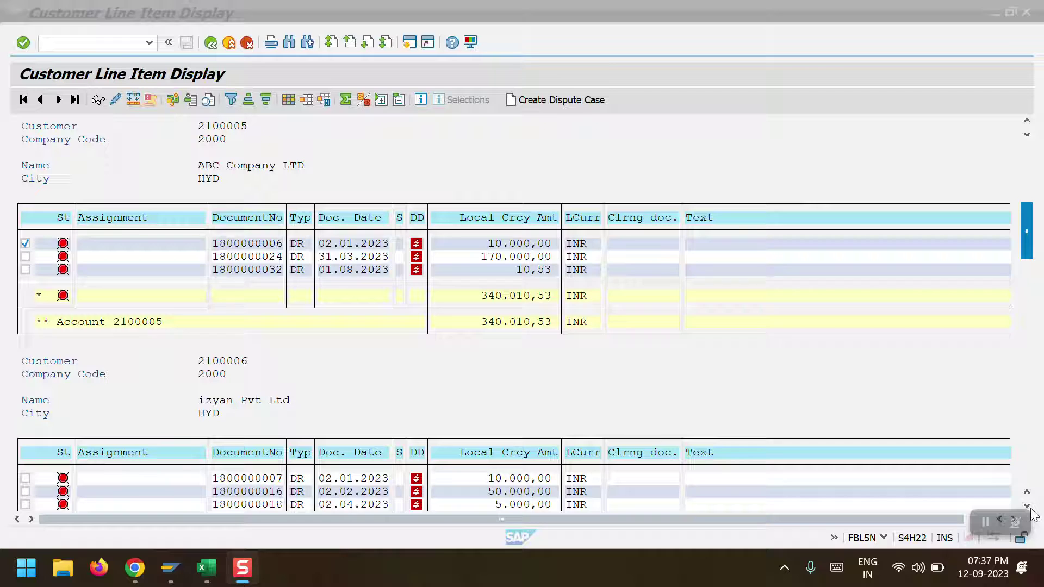
{"action": "left_click", "coordinate": [1028, 507]}
{"action": "left_click", "coordinate": [1027, 507]}
{"action": "left_click", "coordinate": [1027, 507]}
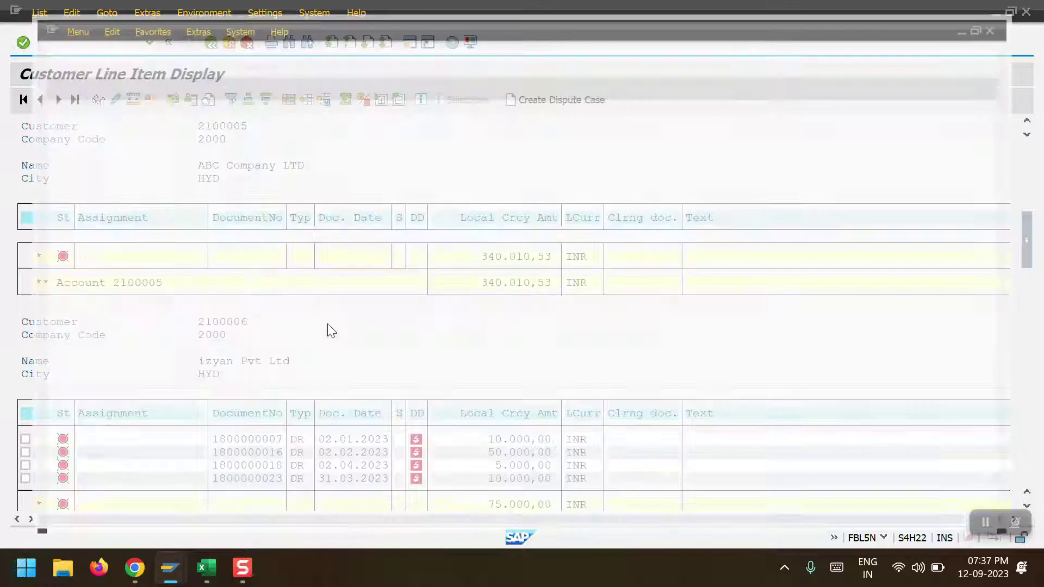
- Start transaction F-22 in a new session and set the customer invoice's document date to 12.09.2023
{"action": "type", "text": "f-22"}
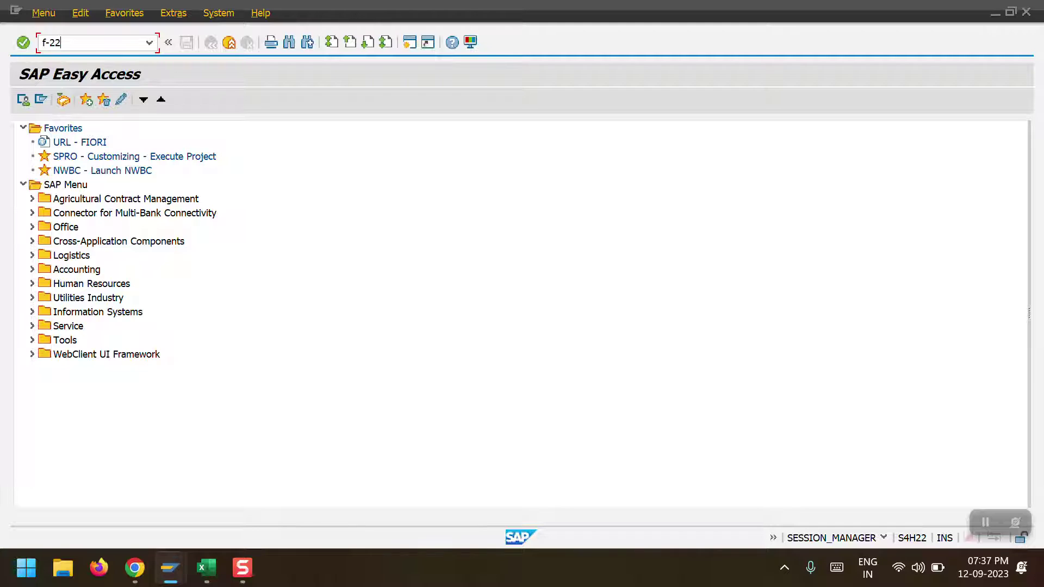
{"action": "key", "text": "Return"}
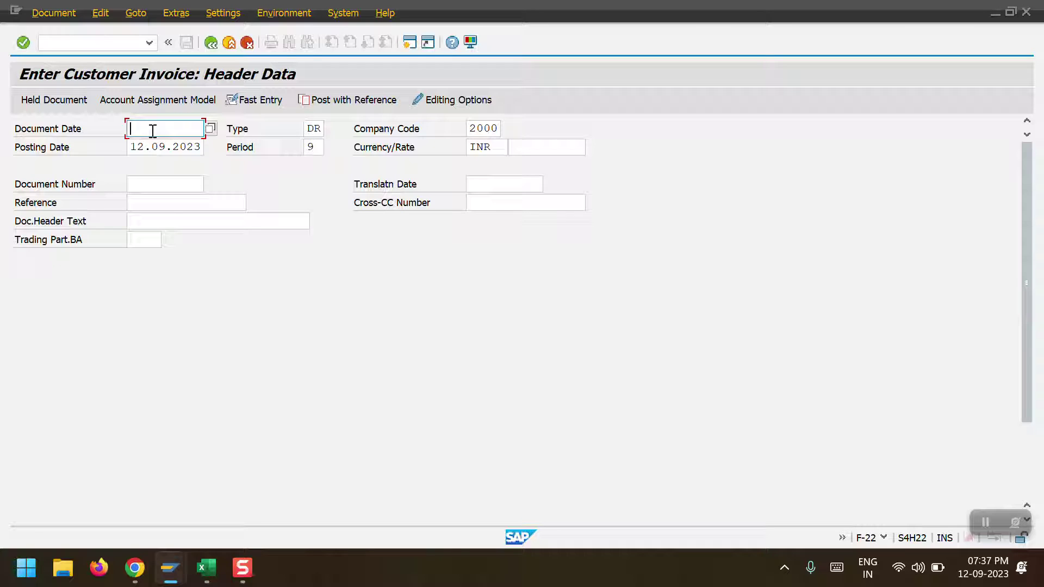
{"action": "left_click", "coordinate": [153, 133]}
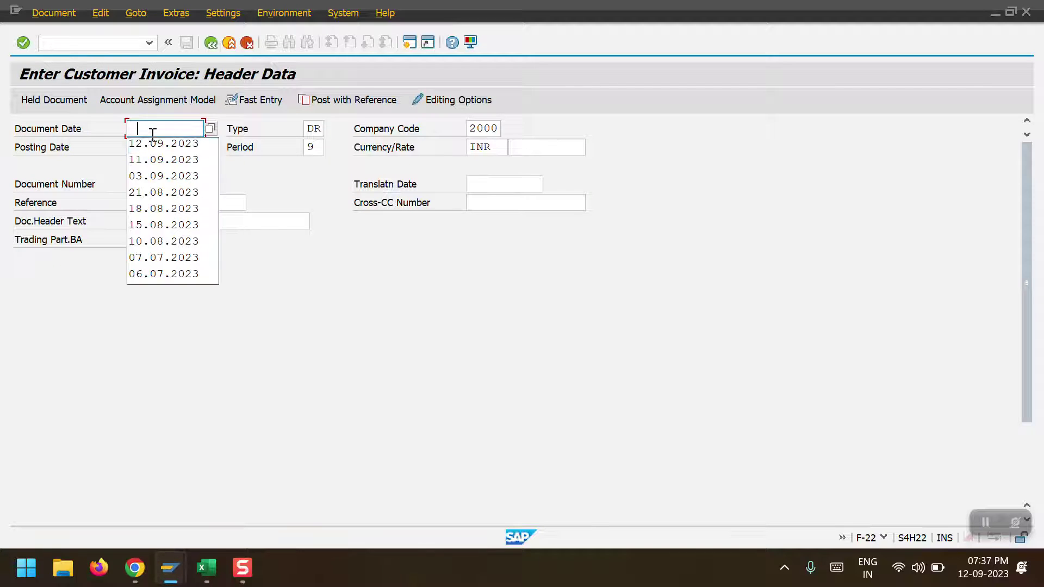
{"action": "left_click", "coordinate": [153, 143]}
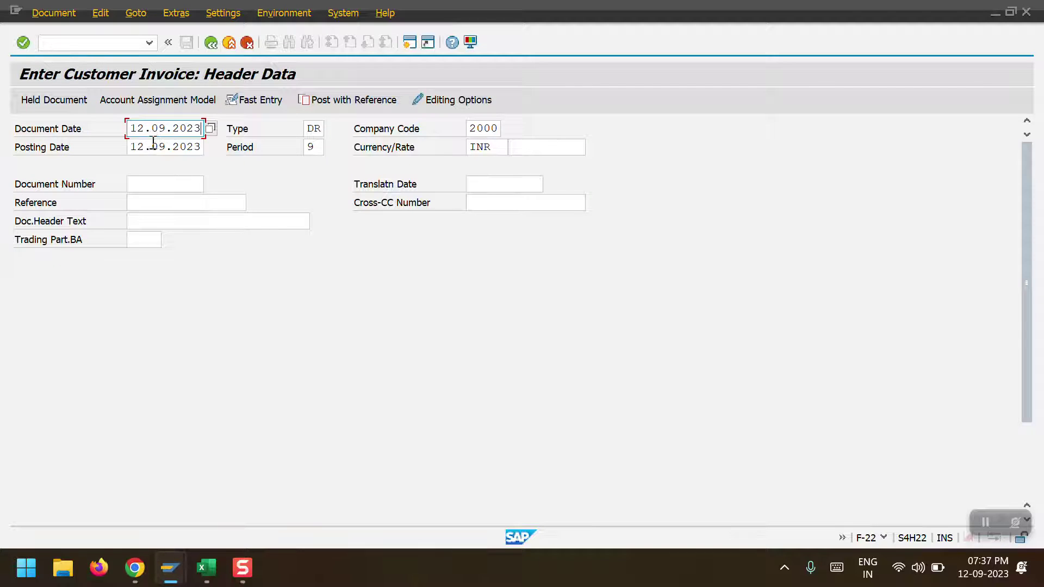
- Set the document type to DA and the document header text to "Transfer to another Custo"
{"action": "left_click", "coordinate": [313, 128]}
{"action": "type", "text": "A"}
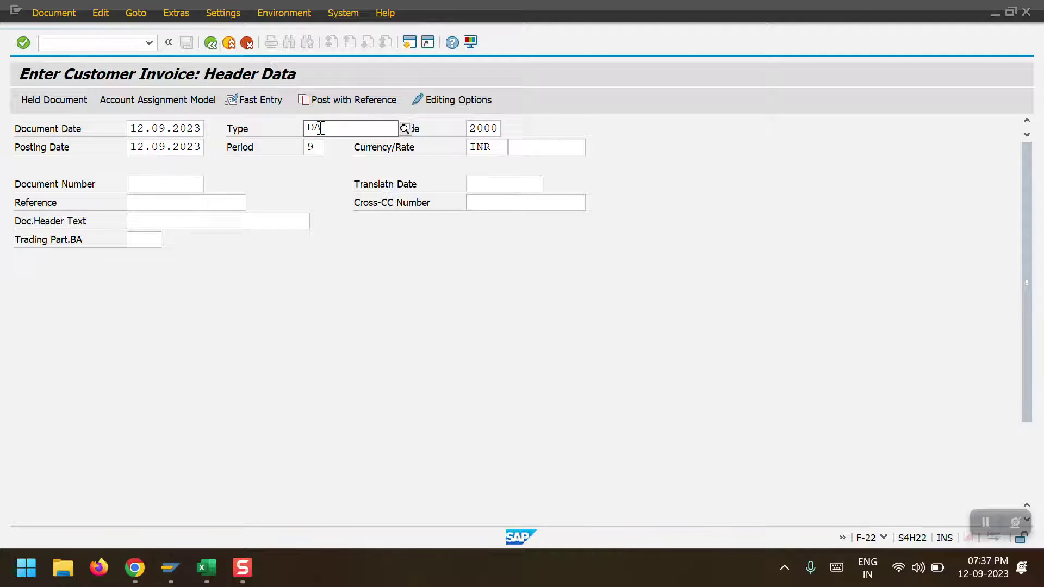
{"action": "left_click", "coordinate": [334, 158]}
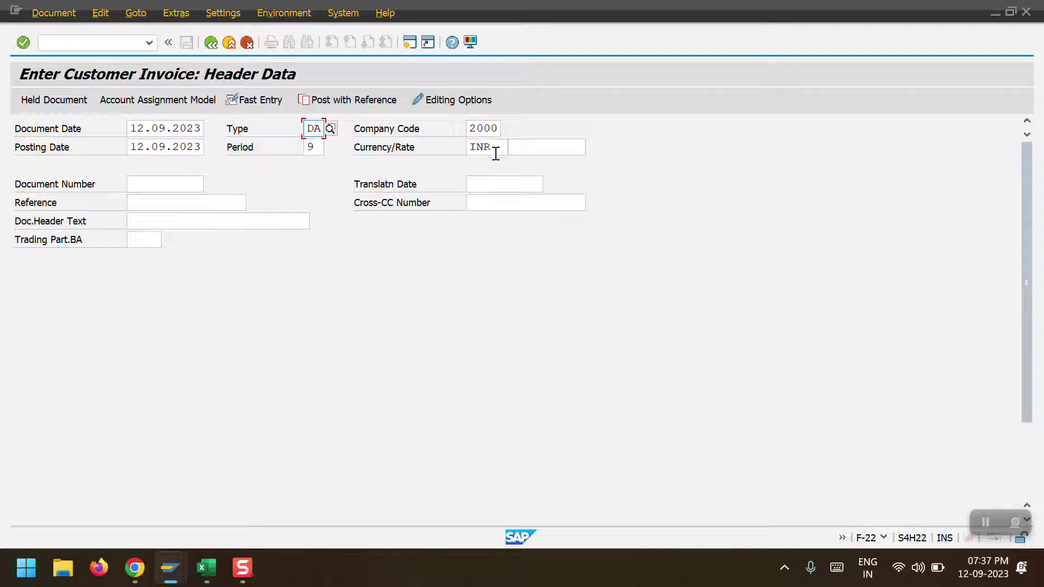
{"action": "left_click", "coordinate": [149, 219]}
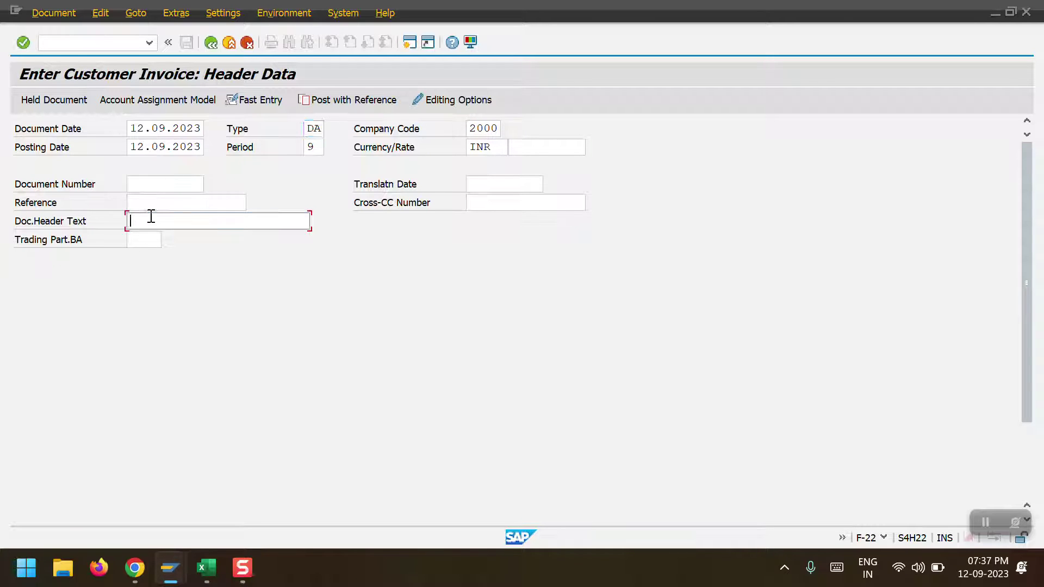
{"action": "left_click", "coordinate": [165, 238]}
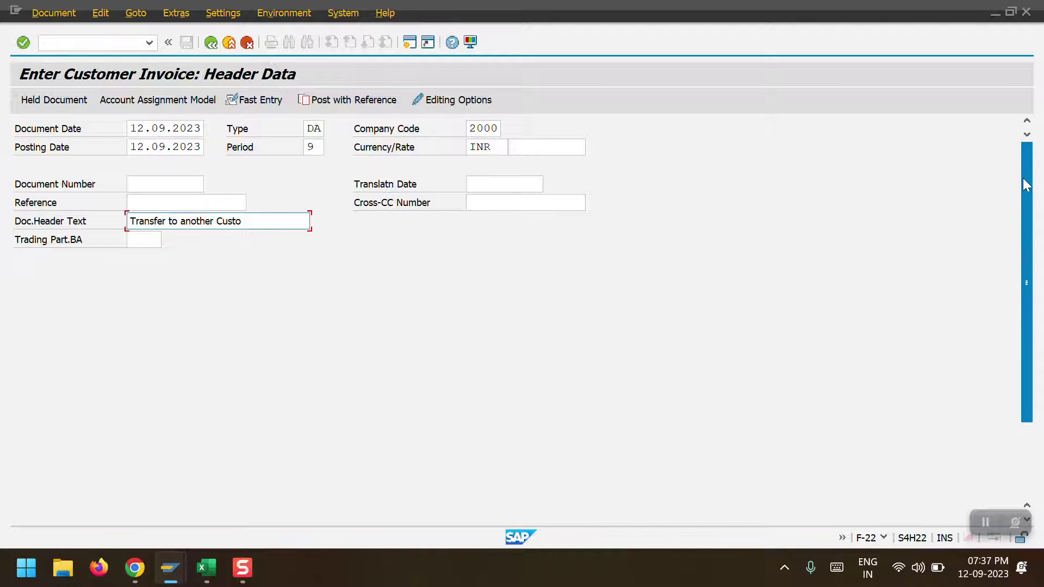
{"action": "left_click_drag", "start_coordinate": [1026, 215], "coordinate": [1036, 288]}
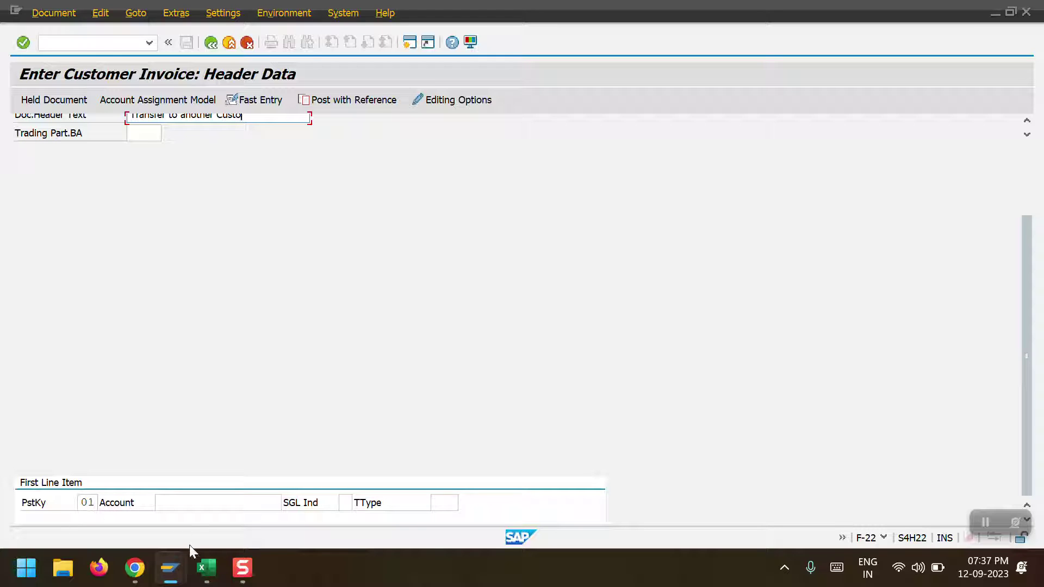
{"action": "mouse_move", "coordinate": [174, 563]}
{"action": "left_click", "coordinate": [203, 514]}
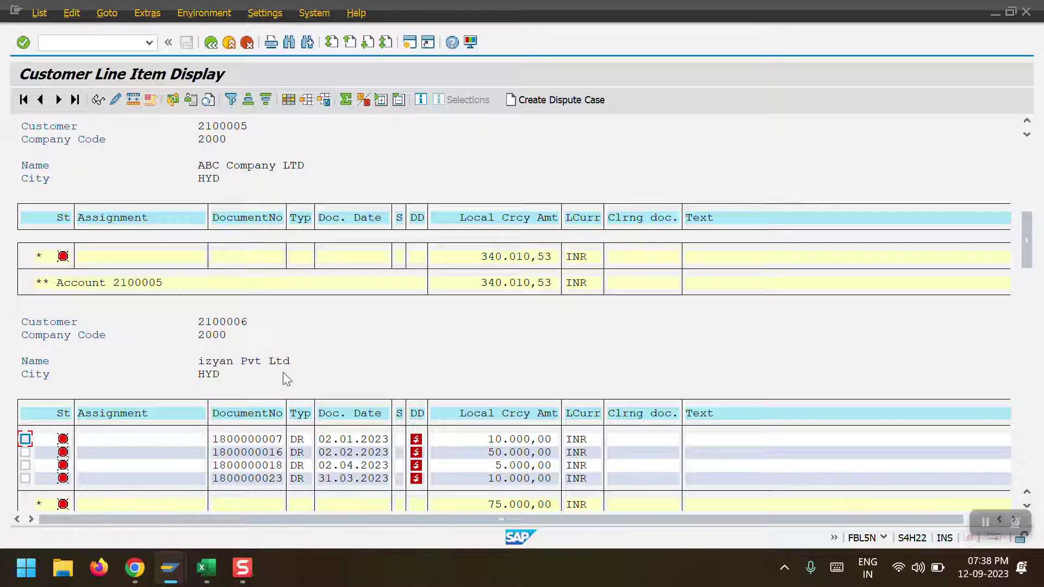
{"action": "left_click", "coordinate": [222, 322]}
{"action": "key", "text": "alt+Tab"}
{"action": "left_click", "coordinate": [219, 504]}
{"action": "type", "text": "21"}
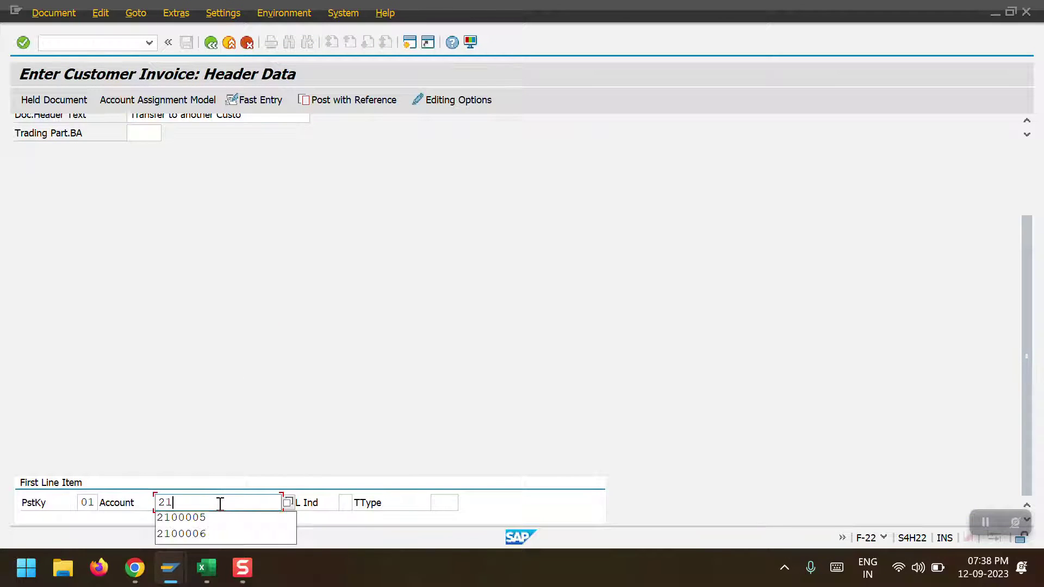
{"action": "key", "text": "Down"}
{"action": "key", "text": "Down"}
{"action": "key", "text": "Return"}
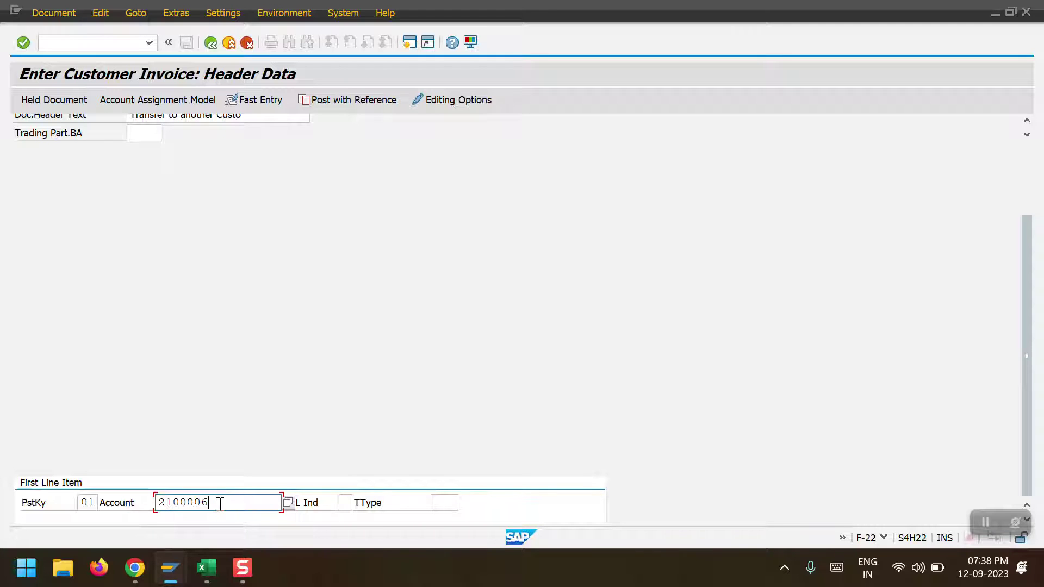
{"action": "key", "text": "Return"}
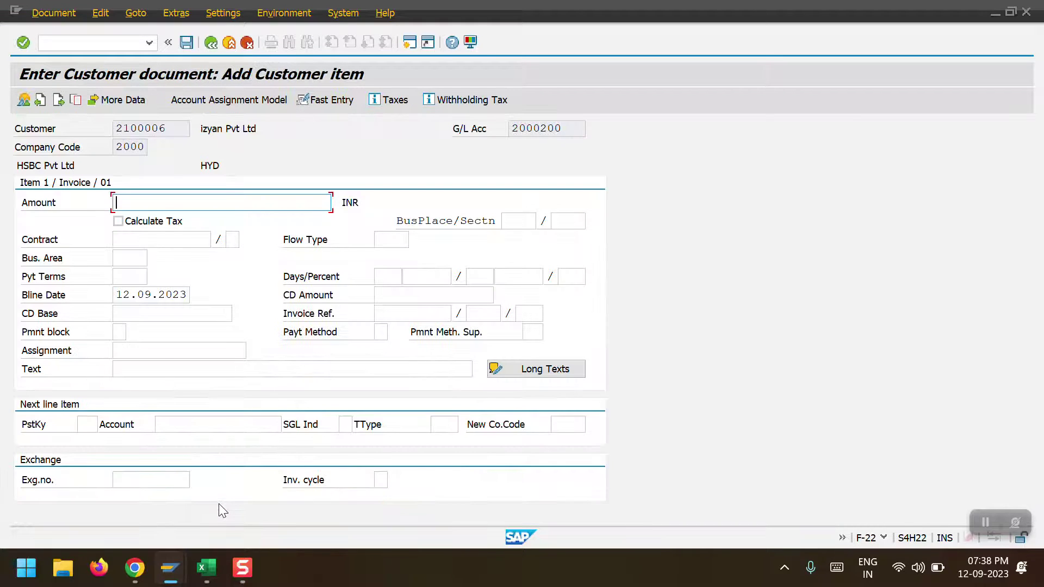
- Set the amount of izyan Pvt Ltd's invoice item to 10000 INR
{"action": "type", "text": "10000"}
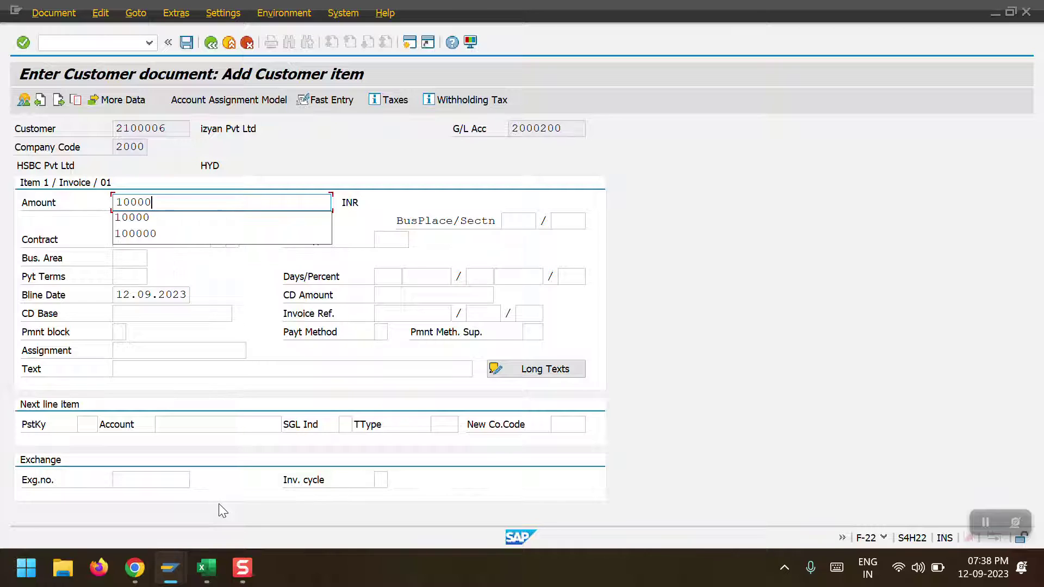
{"action": "key", "text": "Down"}
{"action": "key", "text": "Return"}
{"action": "key", "text": "Down"}
{"action": "key", "text": "Down"}
{"action": "key", "text": "Down"}
{"action": "key", "text": "Down"}
{"action": "key", "text": "Down"}
{"action": "key", "text": "Down"}
{"action": "key", "text": "Down"}
{"action": "key", "text": "Down"}
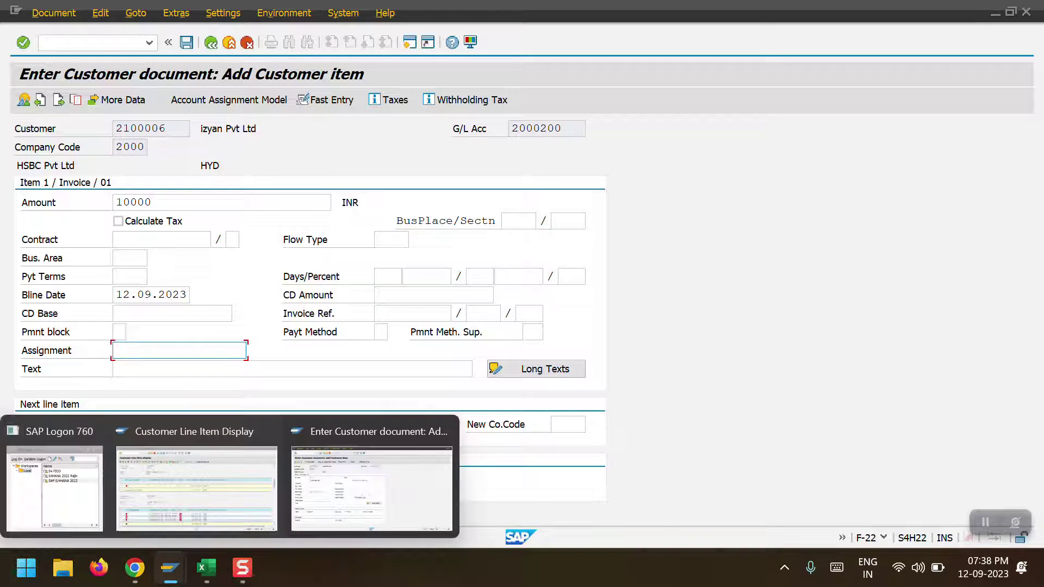
- Choose posting key 17 (Other clearing) from the list of posting keys for the next line item
{"action": "left_click", "coordinate": [89, 429]}
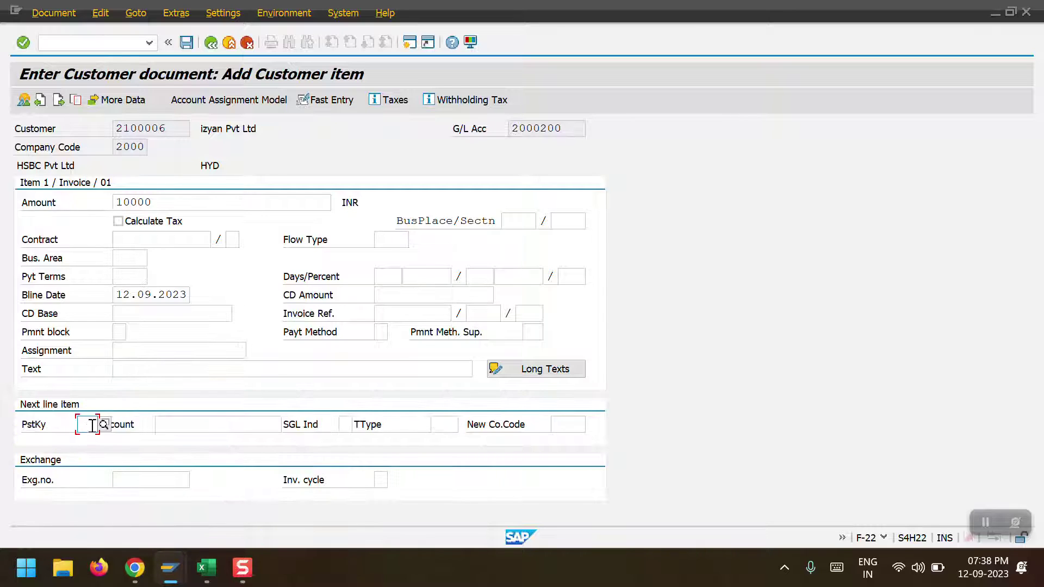
{"action": "left_click", "coordinate": [102, 424]}
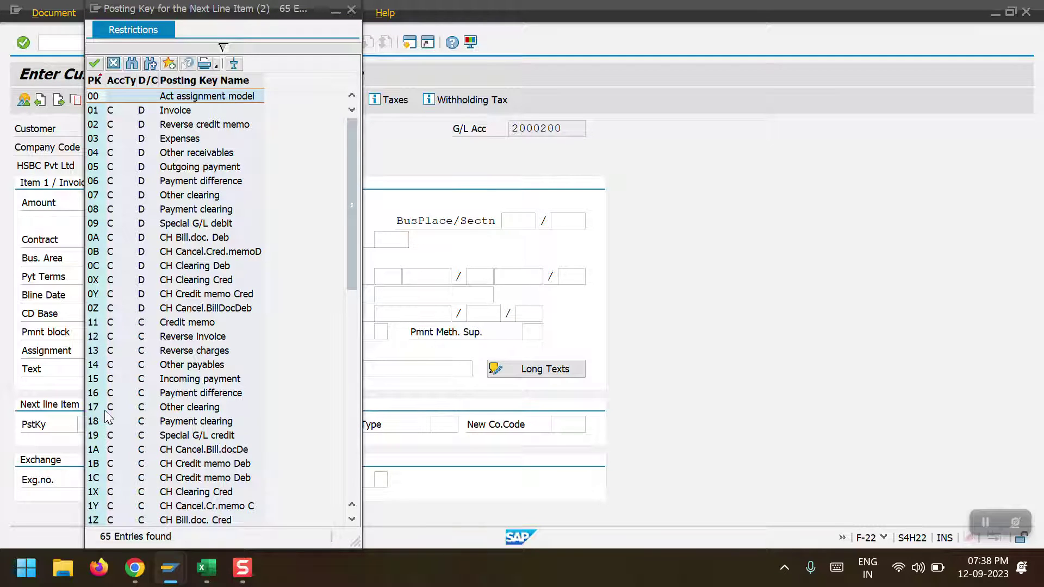
{"action": "left_click", "coordinate": [105, 412]}
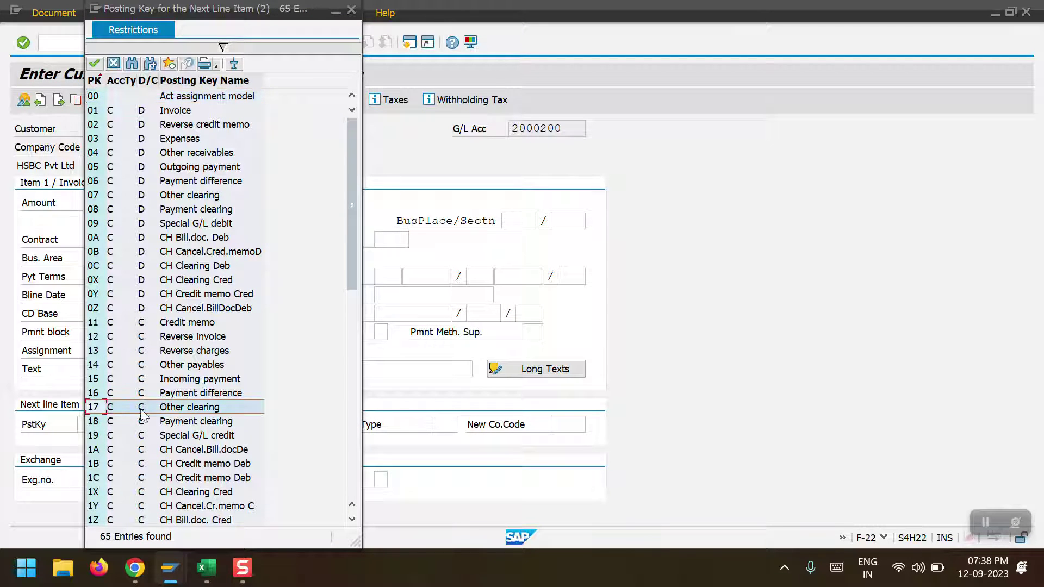
{"action": "double_click", "coordinate": [109, 409]}
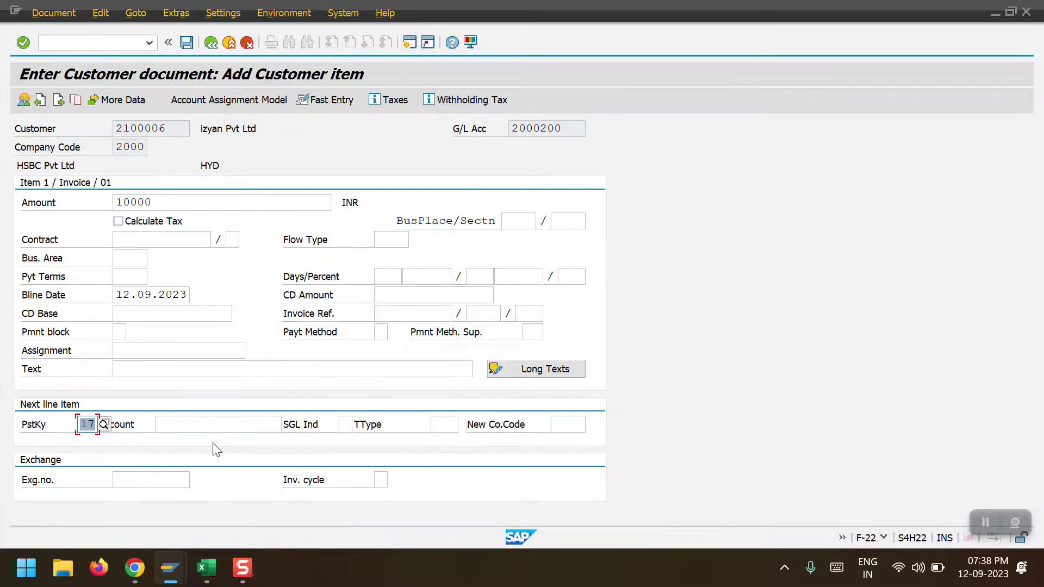
- Enter ABC Company LTD's customer account for the next line item and fill in its amount with *
{"action": "left_click", "coordinate": [188, 424]}
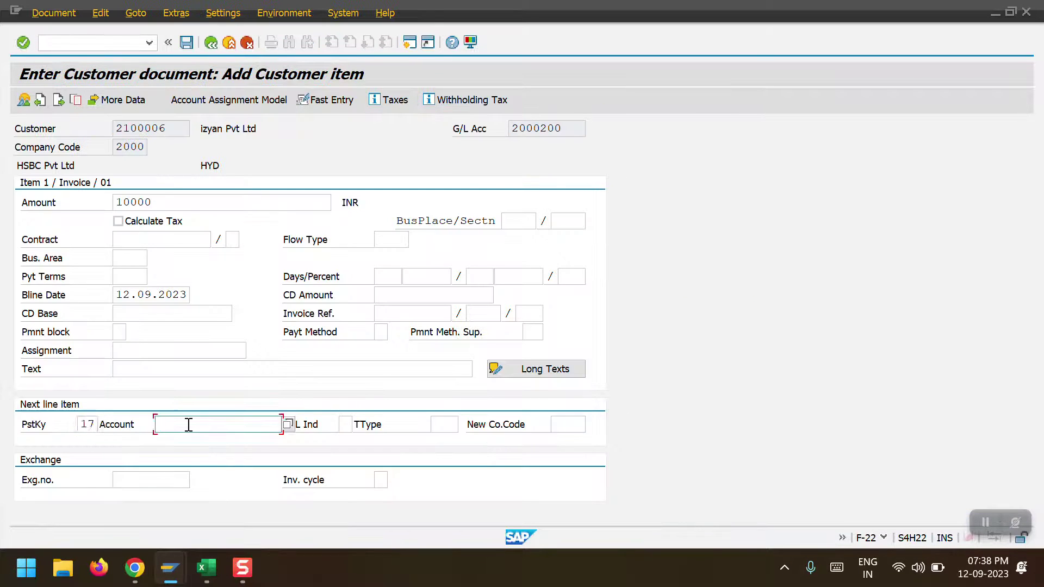
{"action": "type", "text": "2100"}
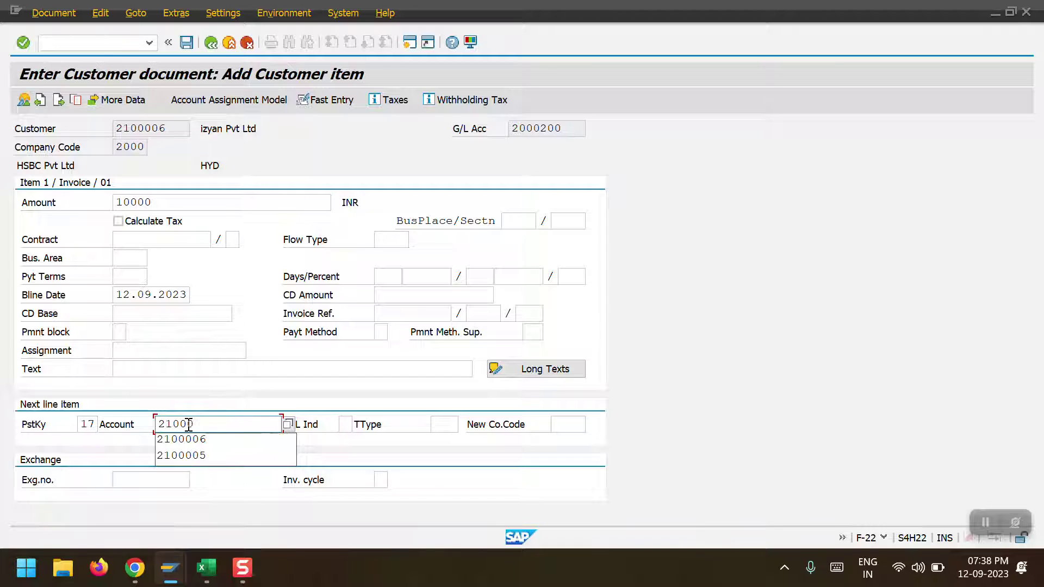
{"action": "type", "text": "0"}
{"action": "key", "text": "Down"}
{"action": "key", "text": "Down"}
{"action": "key", "text": "Return"}
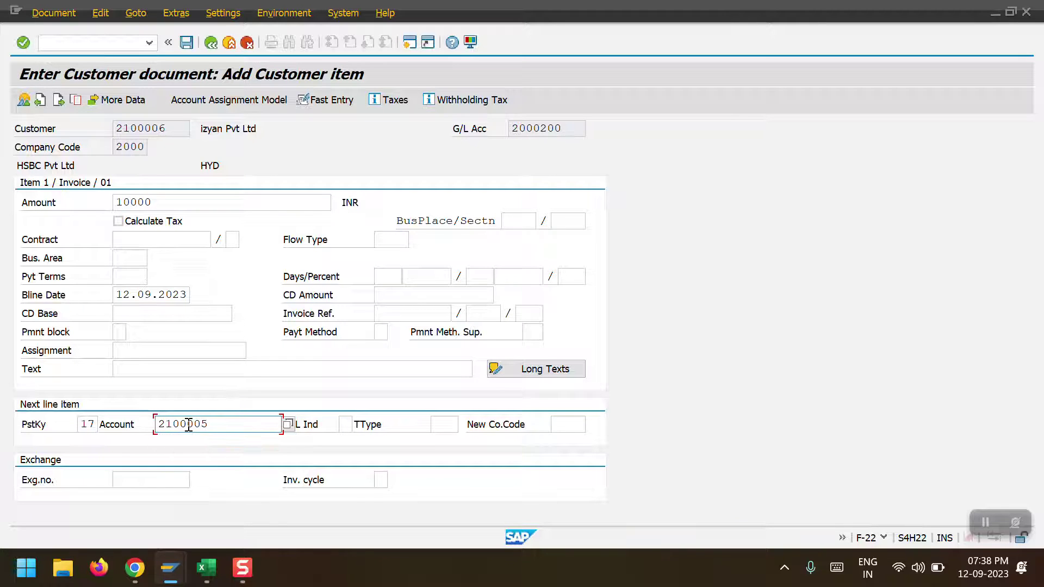
{"action": "key", "text": "Return"}
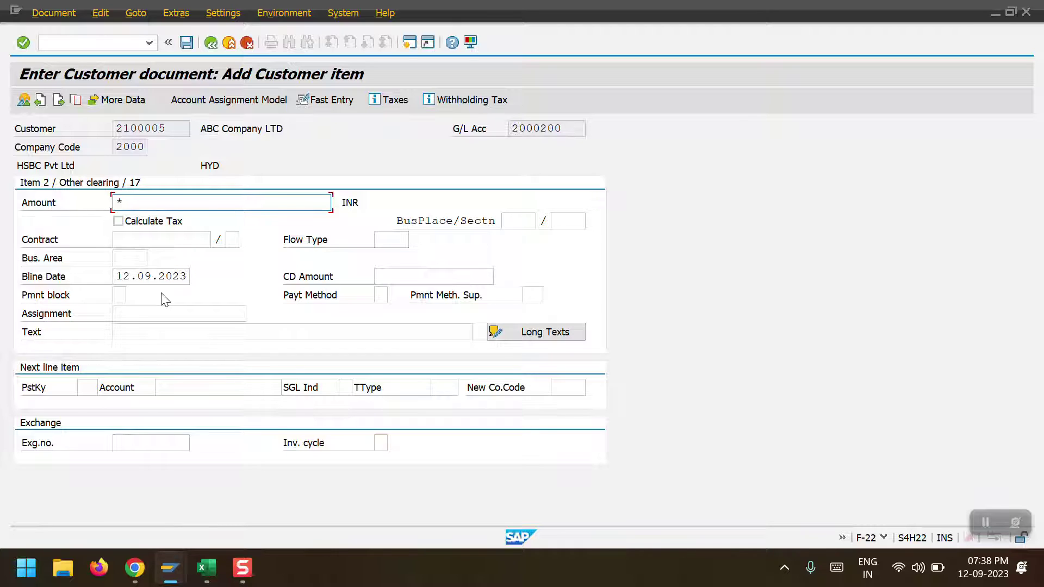
{"action": "key", "text": "Return"}
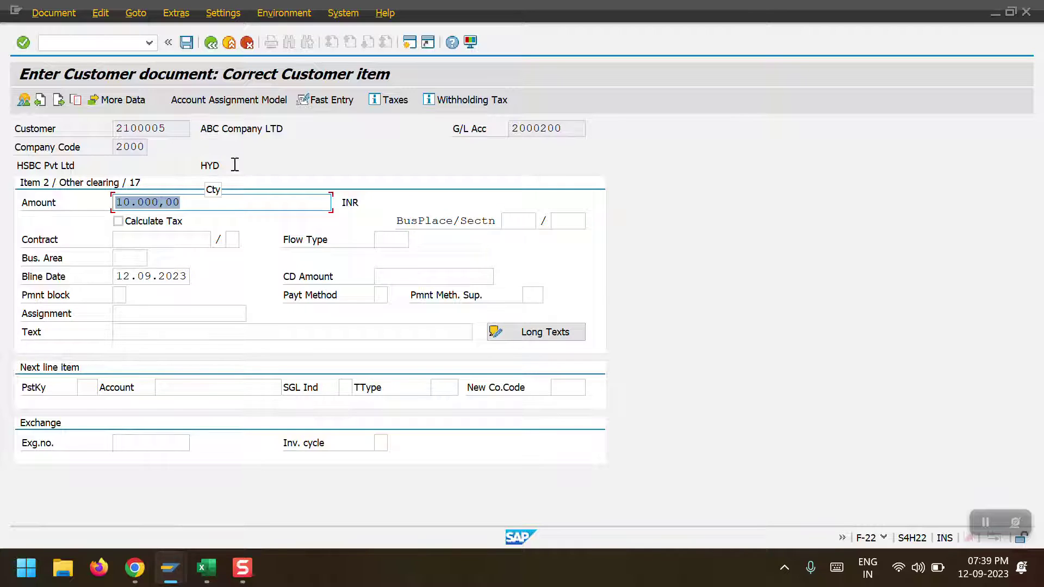
- Simulate the document and its general ledger postings, and check the Profit Center column of the simulated items
{"action": "left_click", "coordinate": [51, 13]}
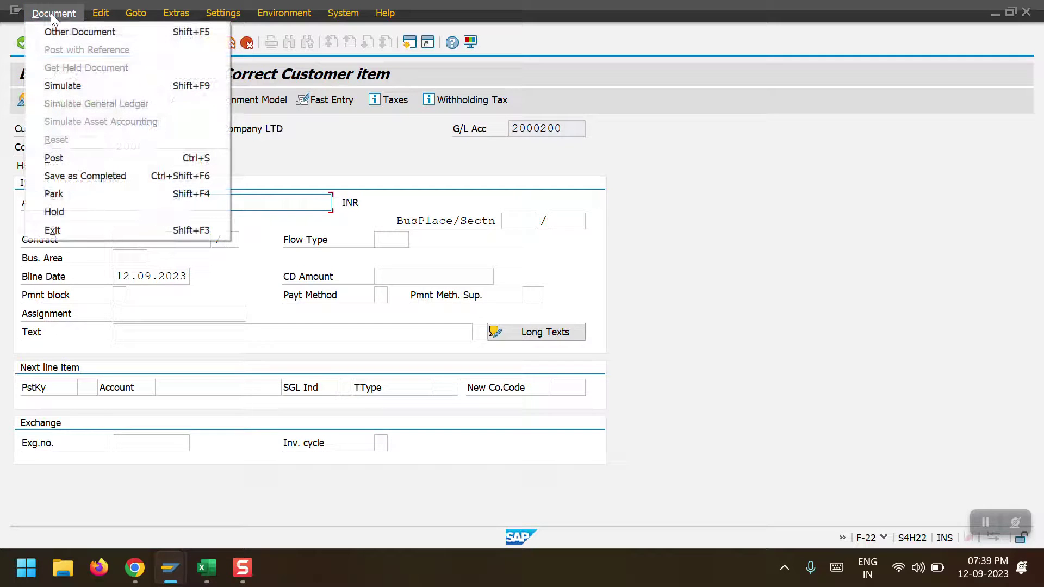
{"action": "left_click", "coordinate": [61, 87]}
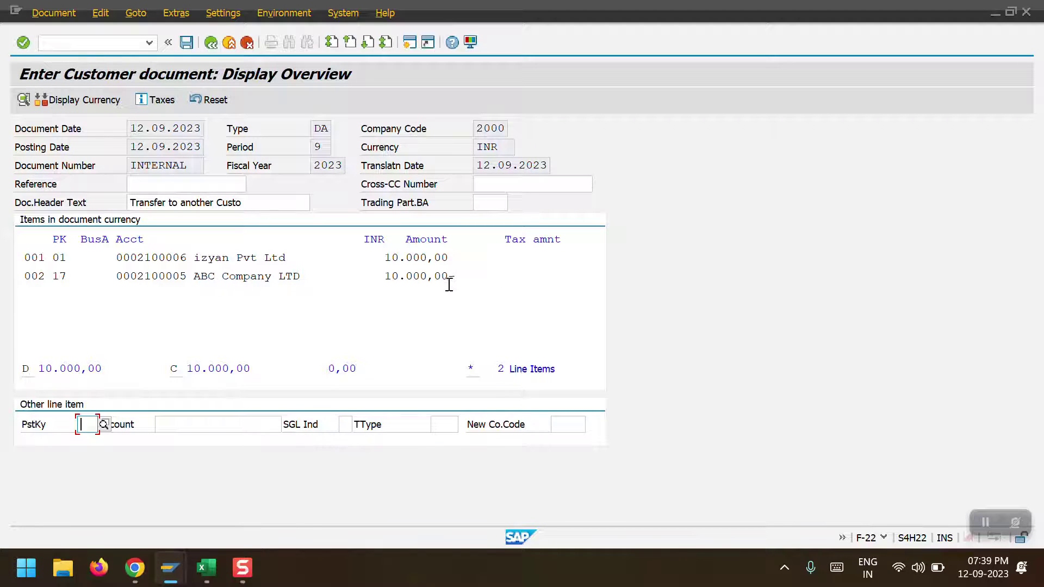
{"action": "left_click", "coordinate": [33, 12]}
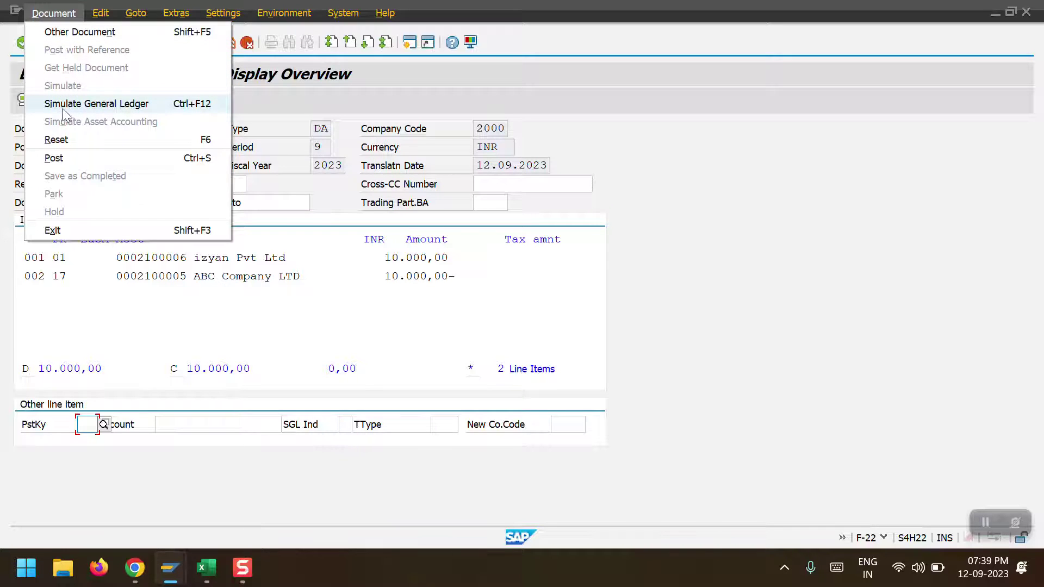
{"action": "left_click", "coordinate": [98, 107]}
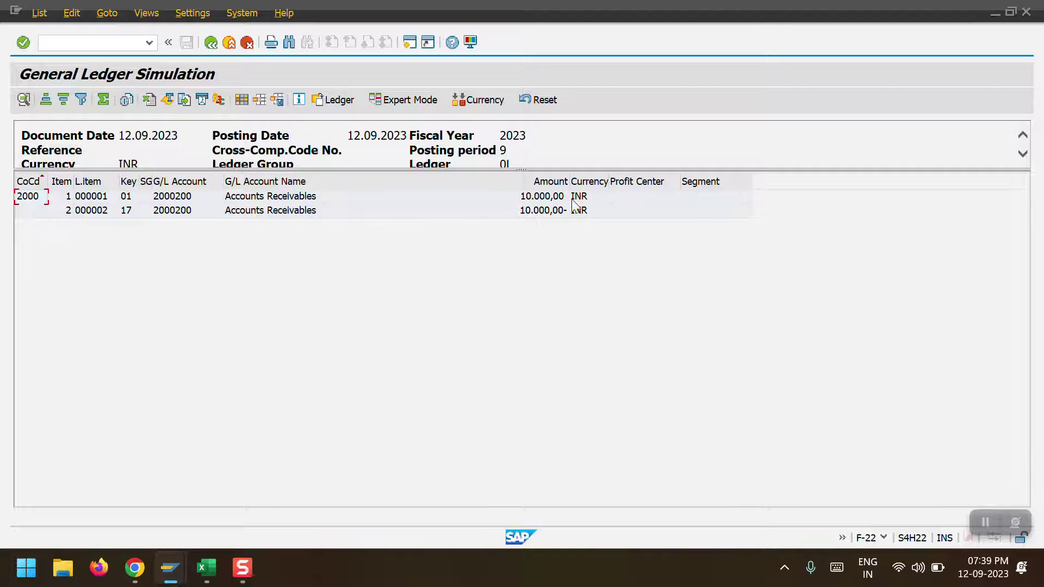
{"action": "left_click", "coordinate": [652, 176]}
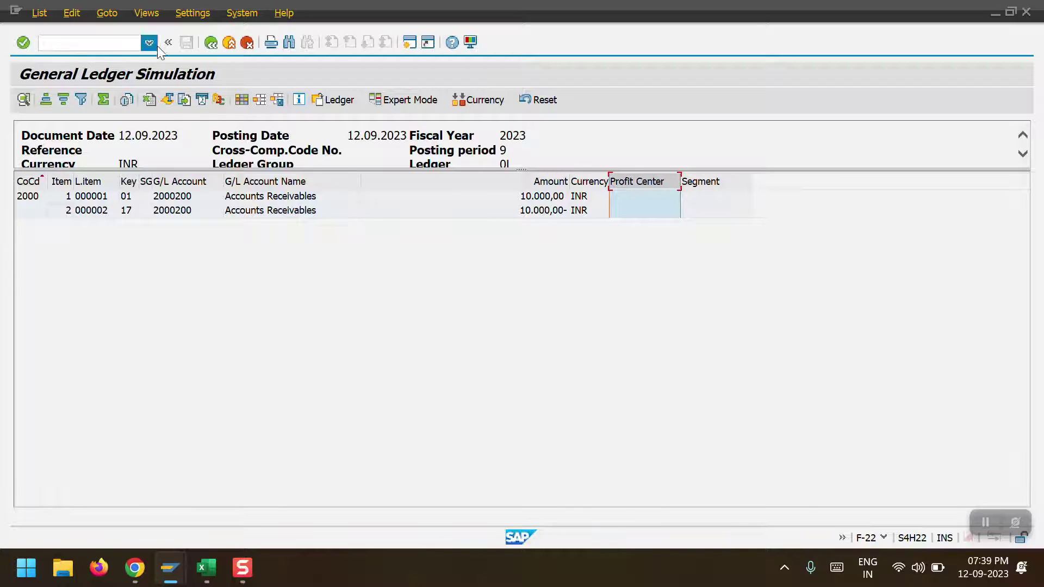
- Leave the general ledger simulation and try to post the customer document
{"action": "left_click", "coordinate": [210, 44]}
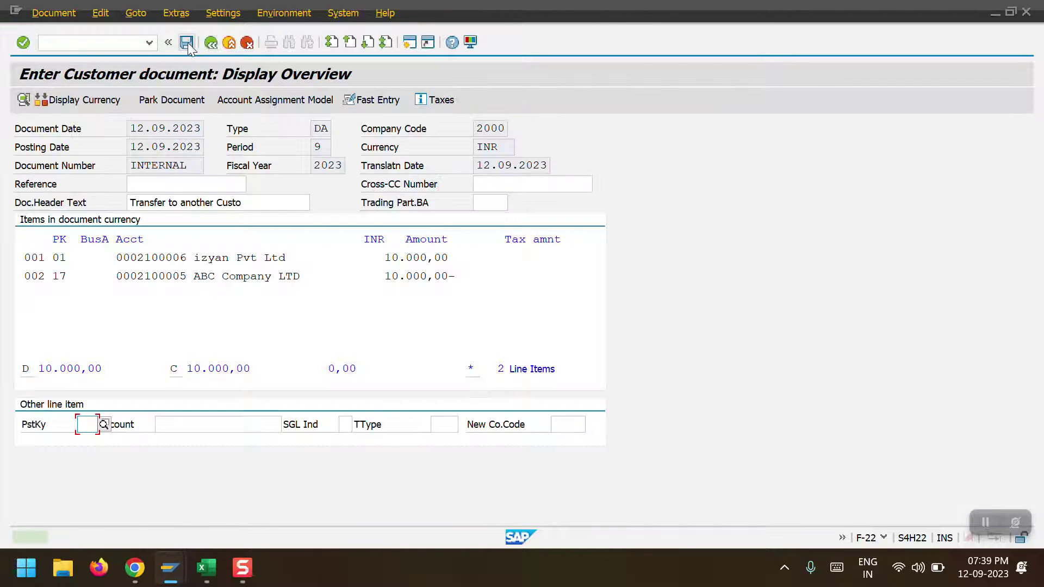
{"action": "left_click", "coordinate": [187, 43]}
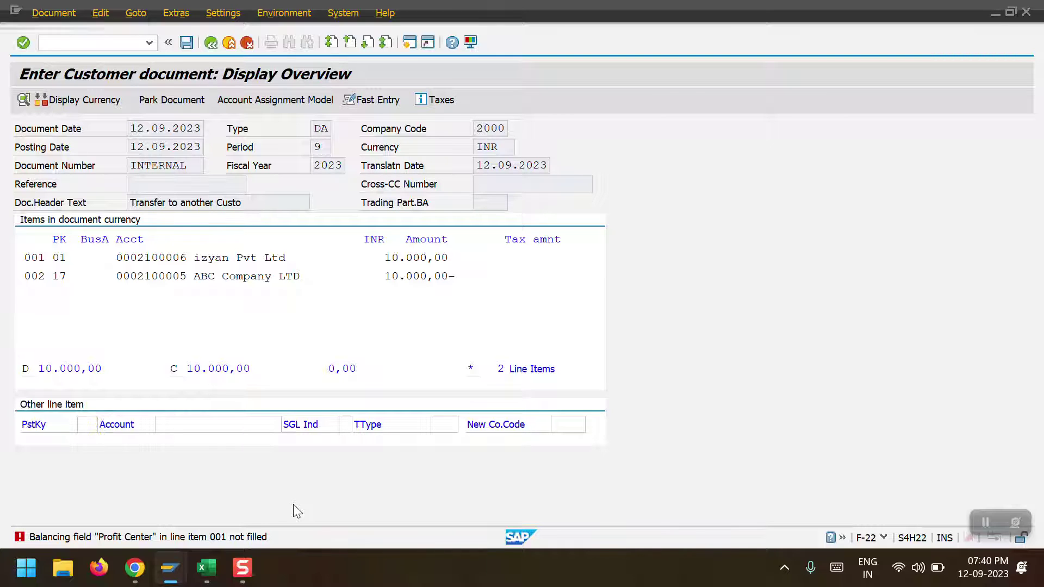
- Open FS00 in the other session and display the Sales Adjustment AC account from the Profit & Loss accounts
{"action": "key", "text": "F3"}
{"action": "type", "text": "FS00"}
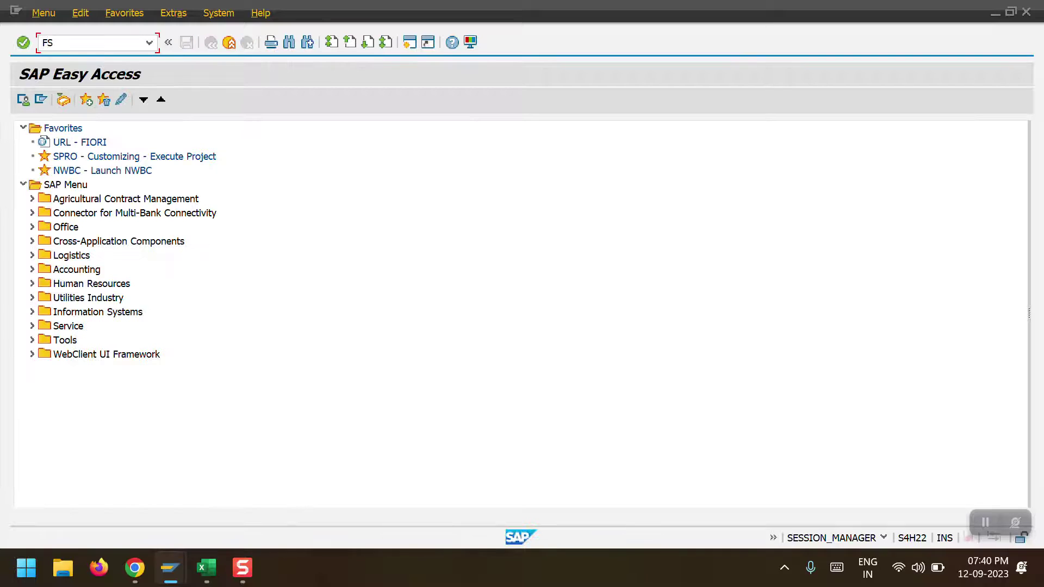
{"action": "key", "text": "Return"}
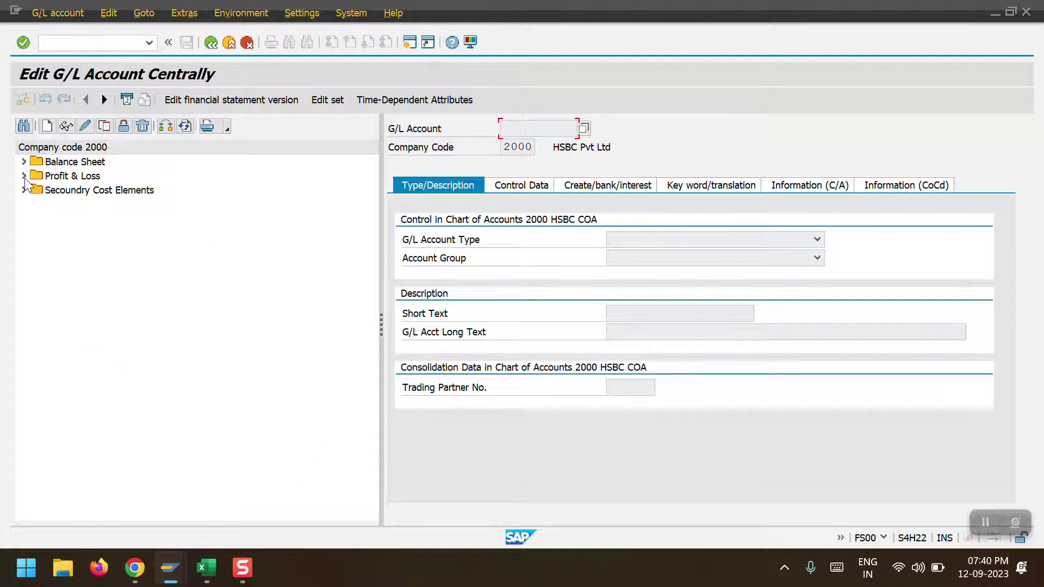
{"action": "left_click", "coordinate": [24, 176]}
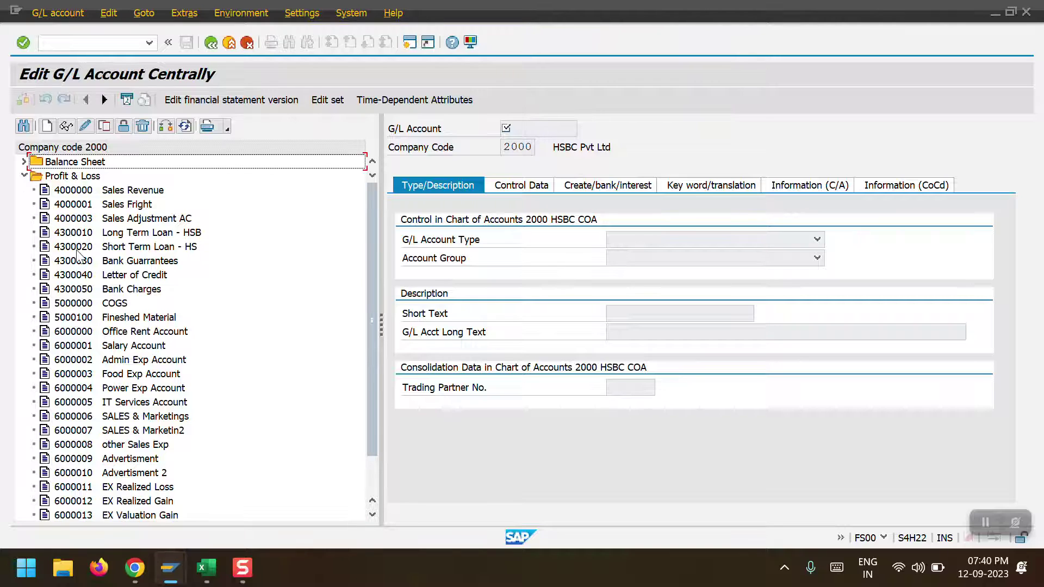
{"action": "left_click", "coordinate": [129, 219]}
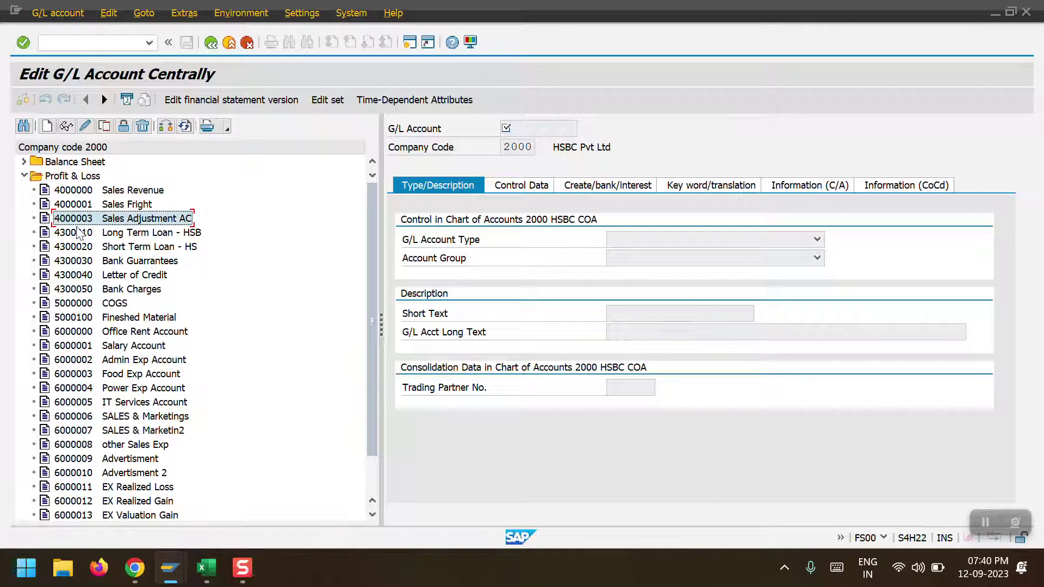
{"action": "double_click", "coordinate": [118, 220]}
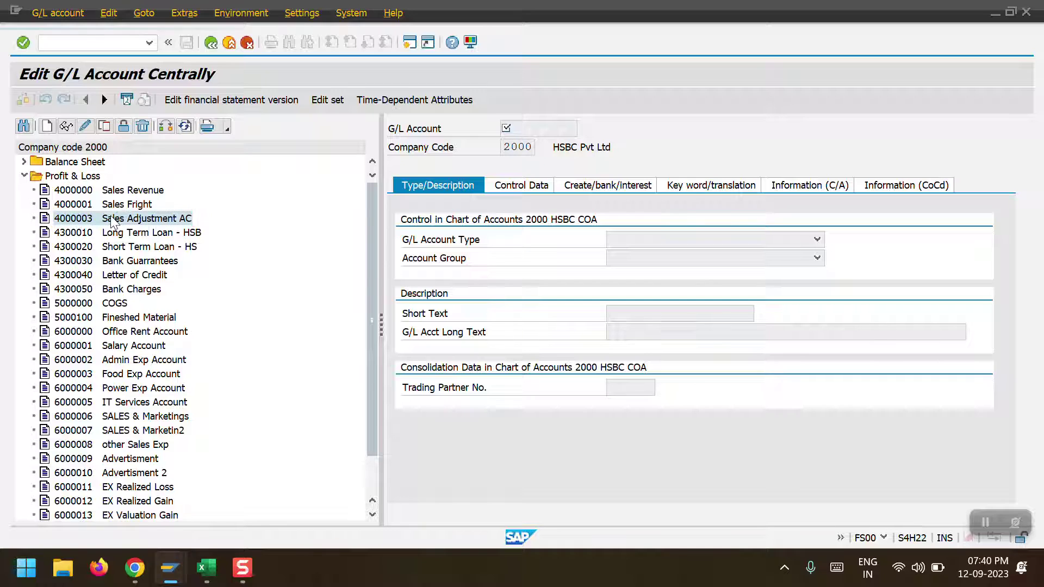
- Examine the Sales Adjustment Account's control data down to its controlling area settings, and go to its G/L account number
{"action": "left_click", "coordinate": [546, 187]}
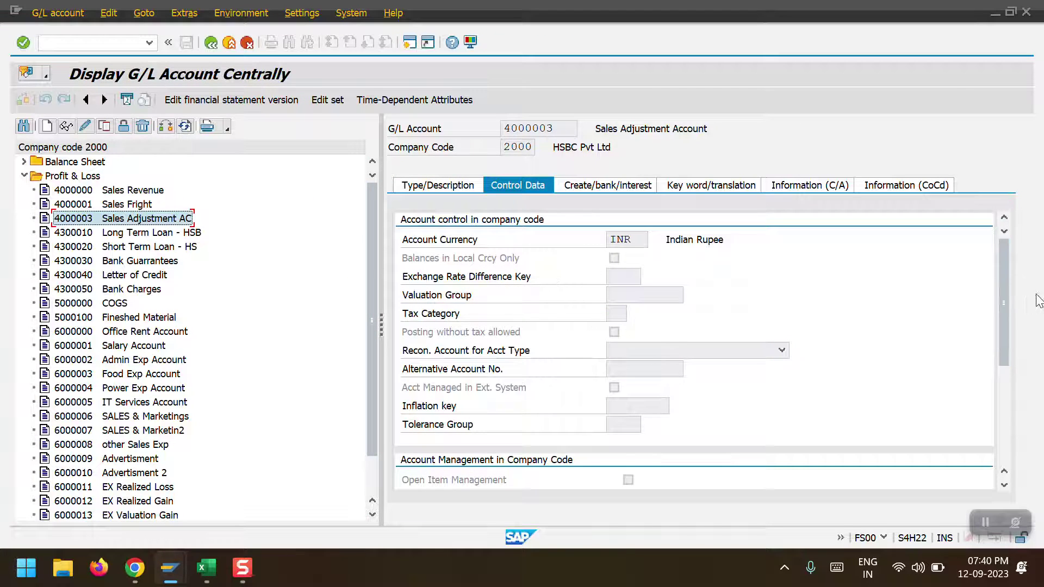
{"action": "left_click_drag", "start_coordinate": [1005, 269], "coordinate": [1002, 357]}
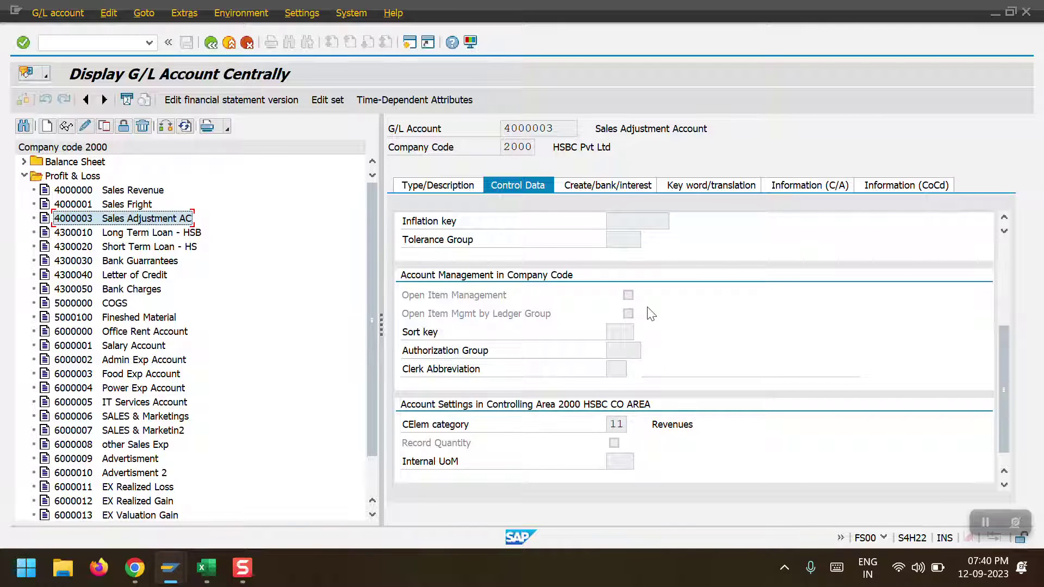
{"action": "left_click", "coordinate": [542, 127]}
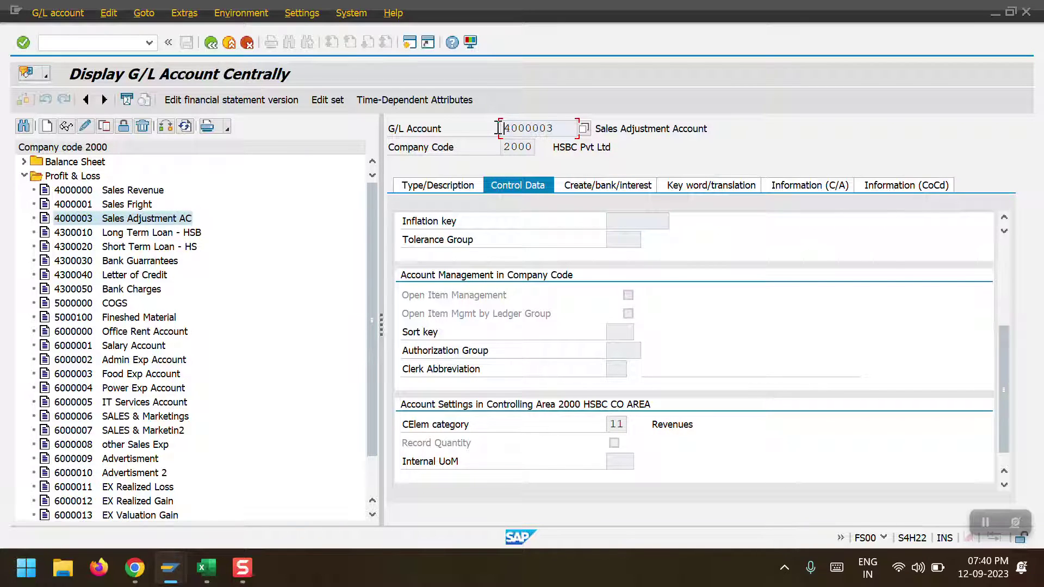
- Return to the F-22 document and add a line item with posting key 40 and the Sales Adjustment G/L account
{"action": "key", "text": "alt+Tab"}
{"action": "left_click", "coordinate": [98, 422]}
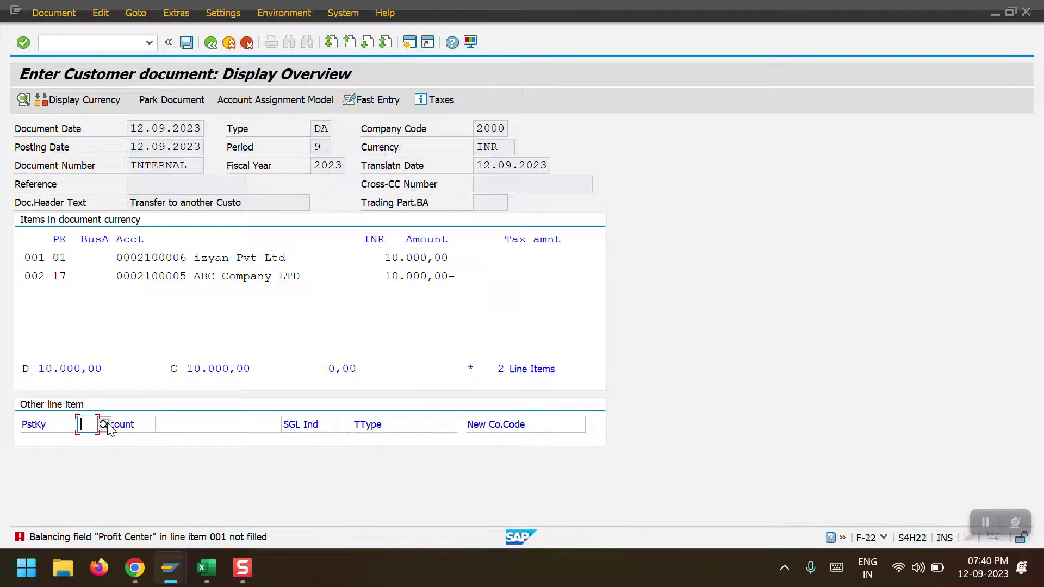
{"action": "type", "text": "40"}
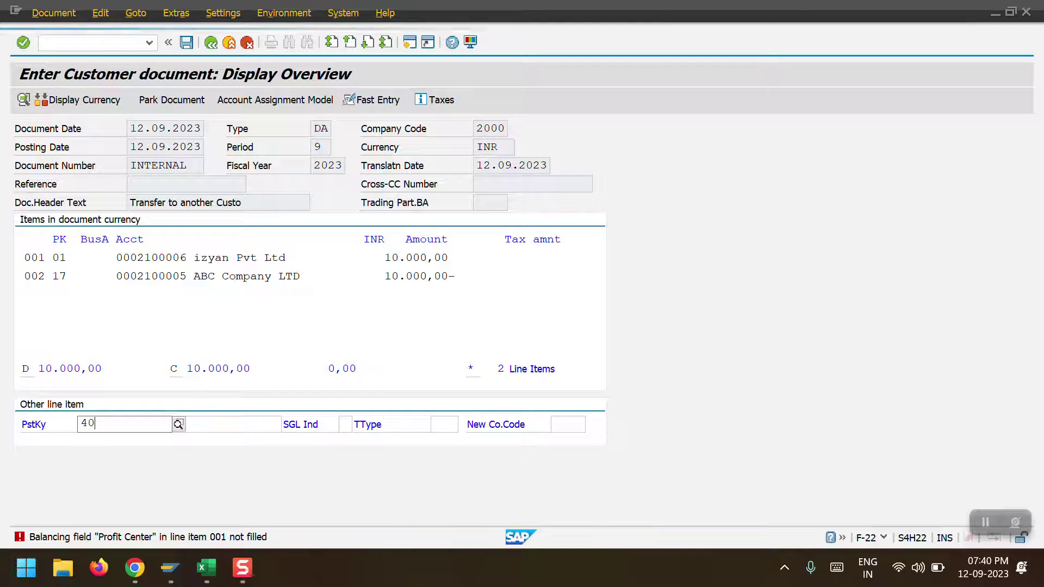
{"action": "key", "text": "Return"}
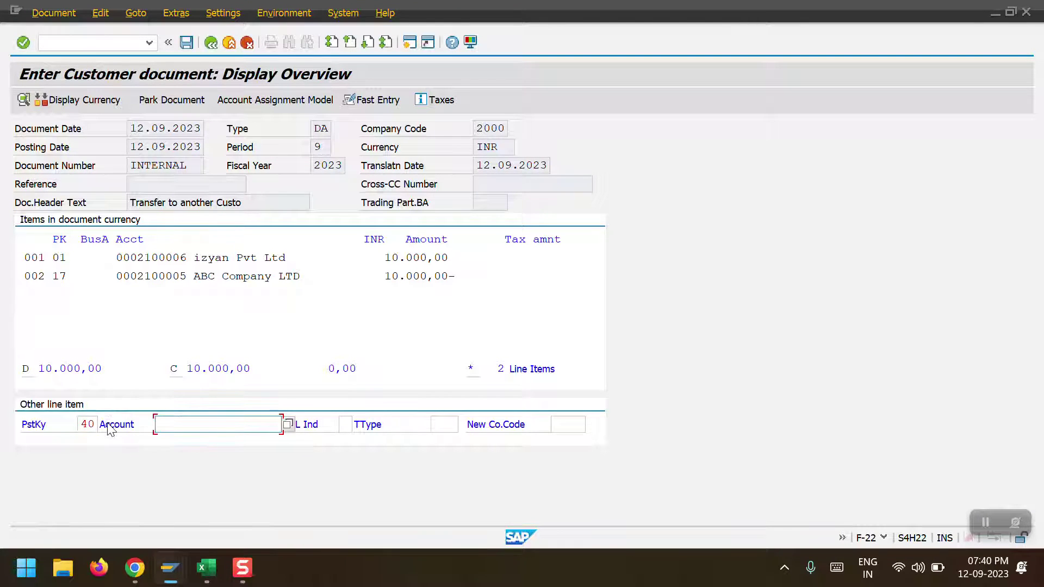
{"action": "type", "text": "4000003"}
{"action": "key", "text": "Return"}
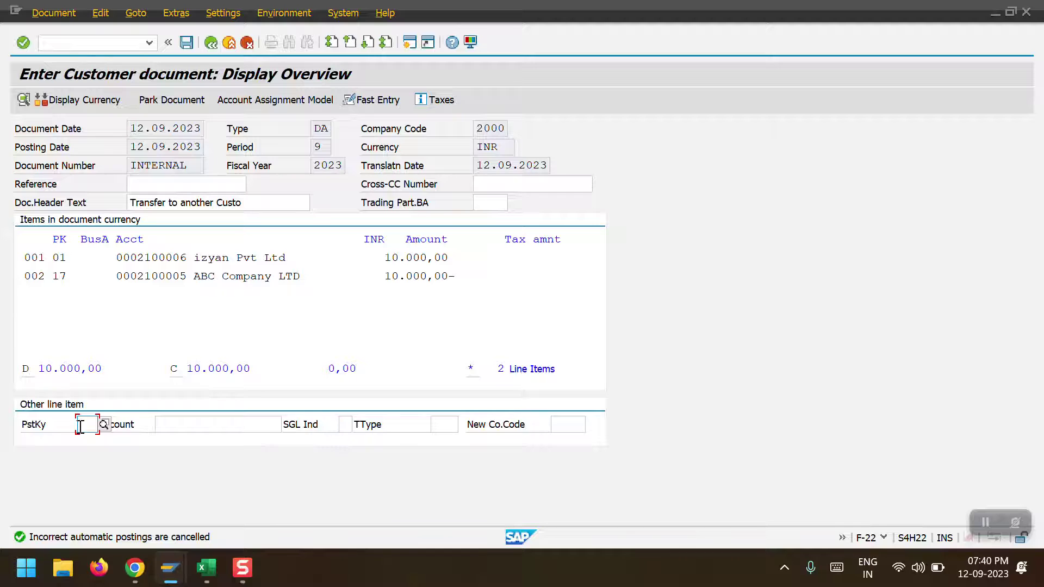
{"action": "type", "text": "40"}
{"action": "key", "text": "Tab"}
{"action": "type", "text": "4000003"}
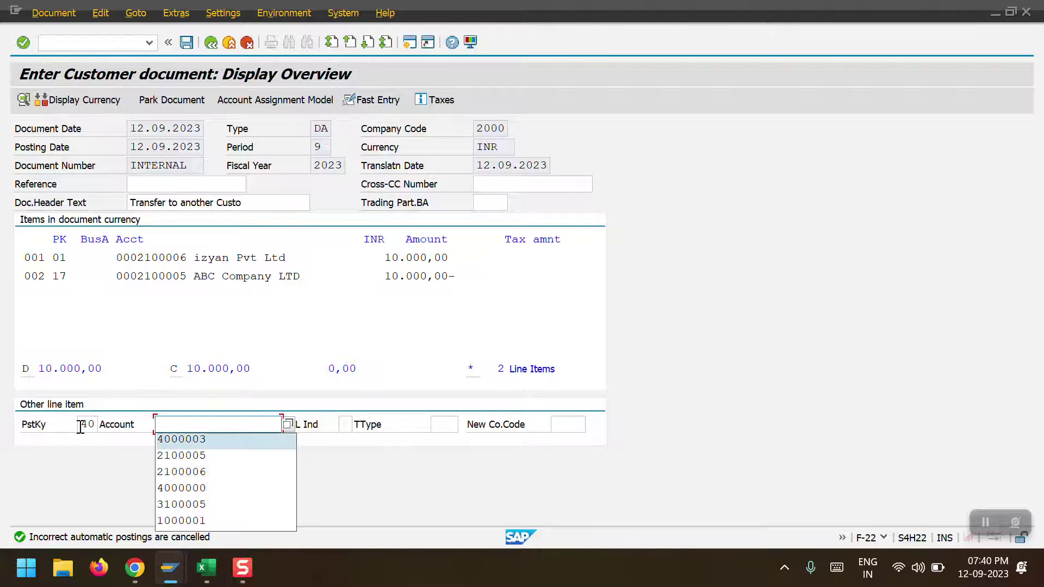
{"action": "key", "text": "Return"}
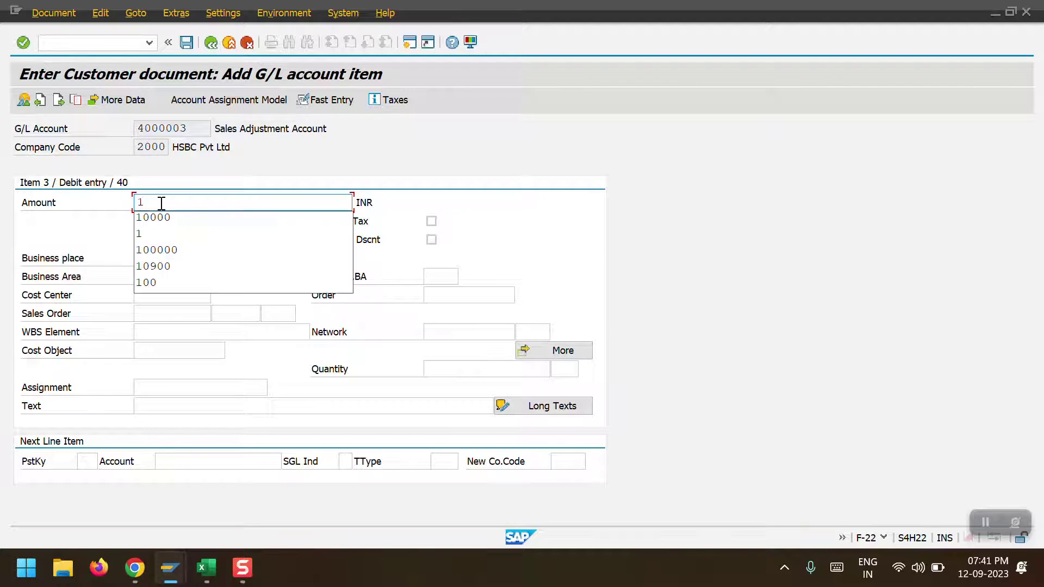
- Set the debit item's amount to 1 INR and assign profit center 5000 in its coding block, accepting the warning
{"action": "left_click", "coordinate": [161, 235]}
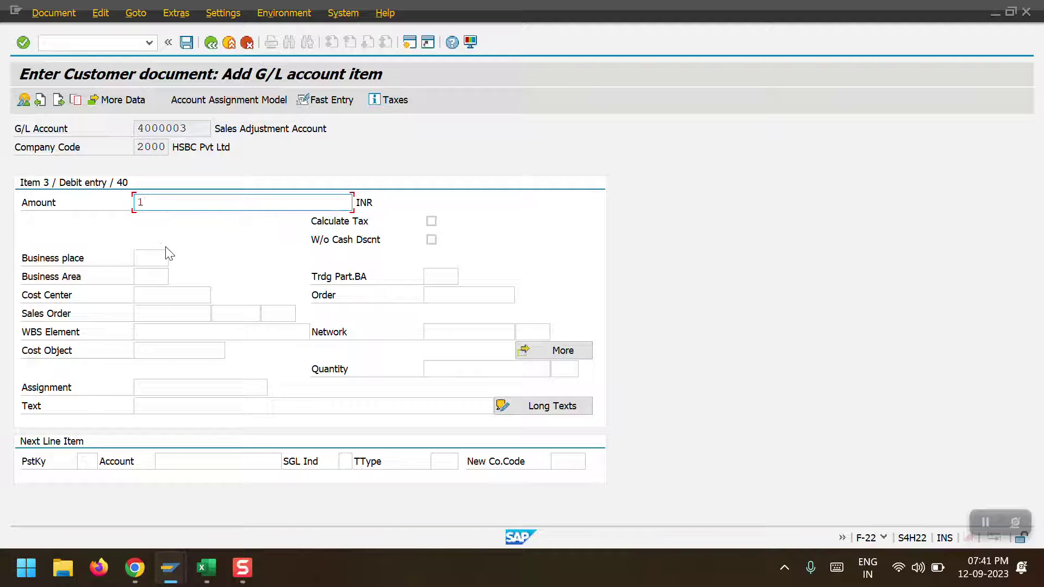
{"action": "left_click", "coordinate": [546, 351]}
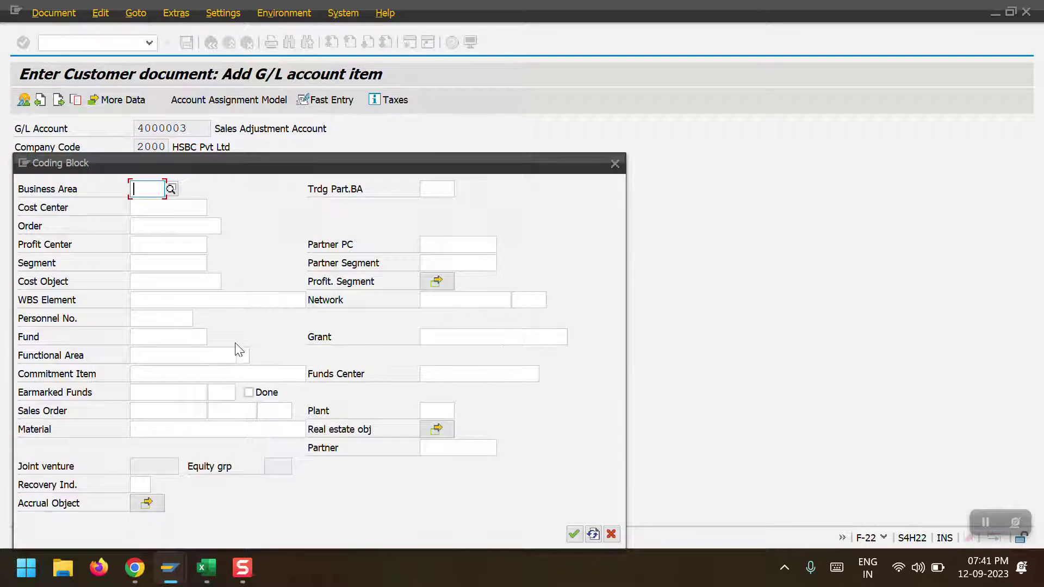
{"action": "left_click", "coordinate": [141, 245]}
{"action": "left_click", "coordinate": [169, 263]}
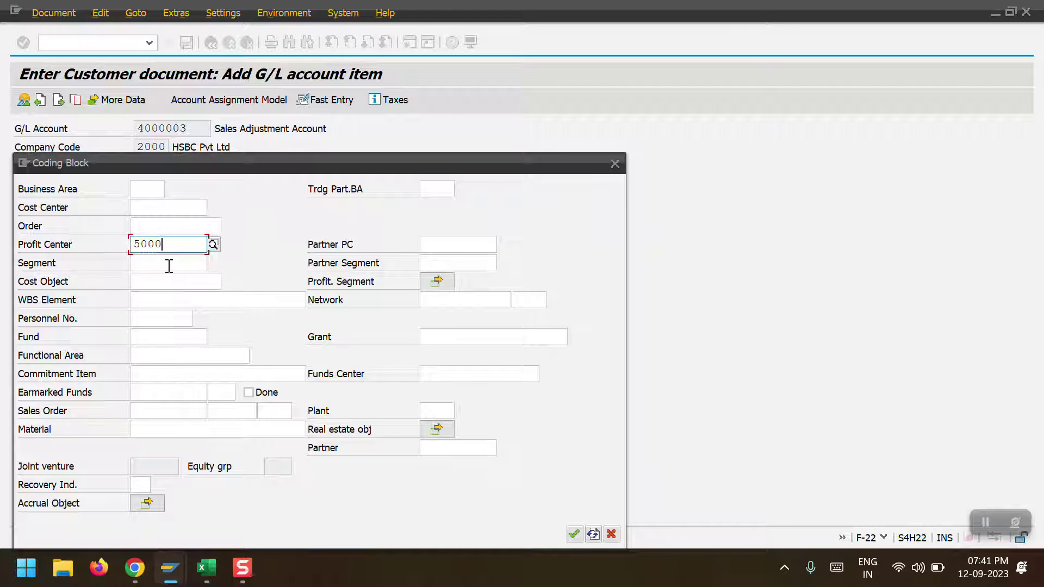
{"action": "key", "text": "Return"}
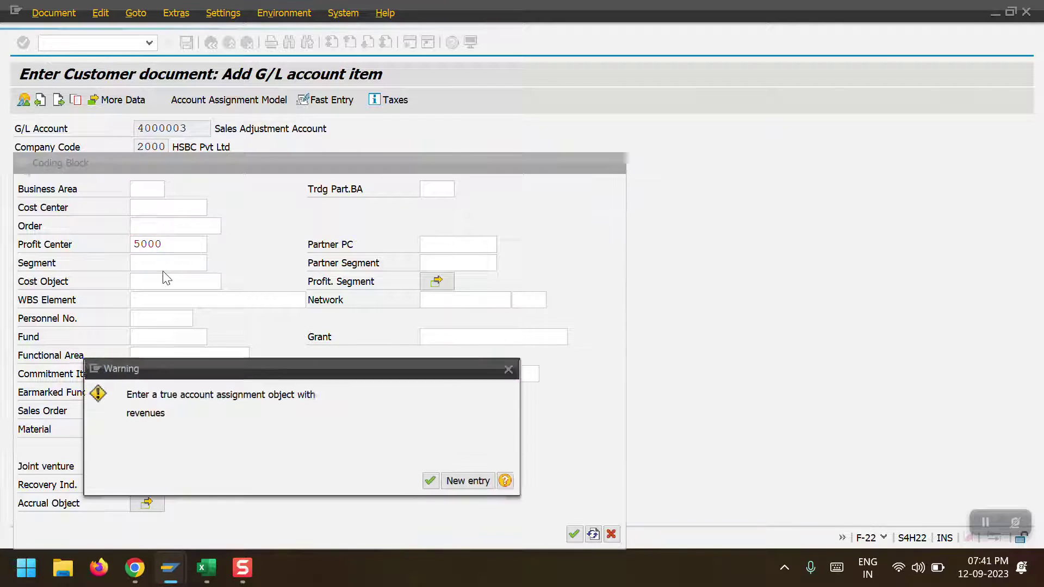
{"action": "key", "text": "Return"}
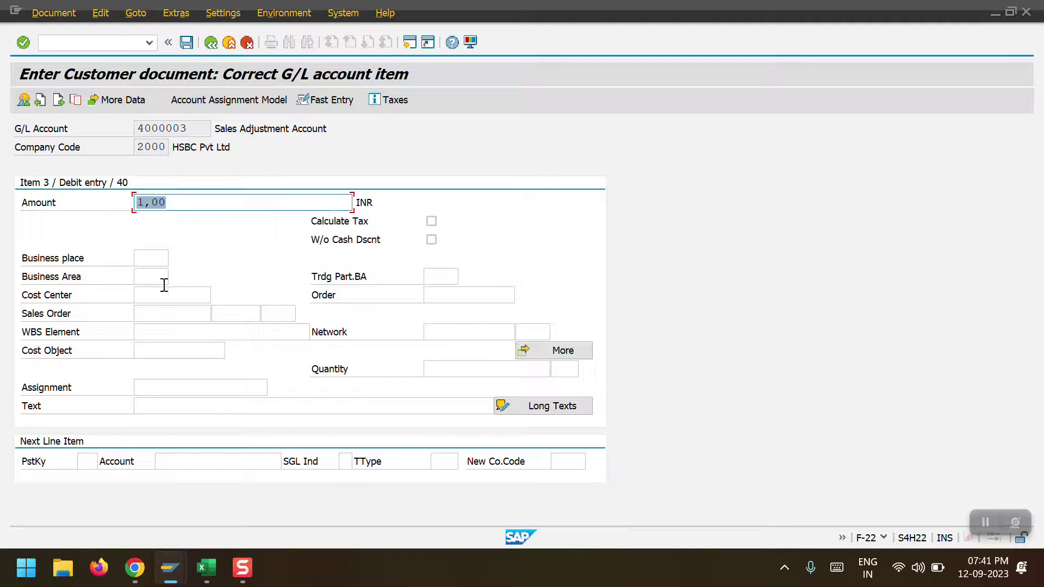
- Enter posting key 50 and the same Sales Adjustment G/L account for the next line item
{"action": "left_click", "coordinate": [85, 462]}
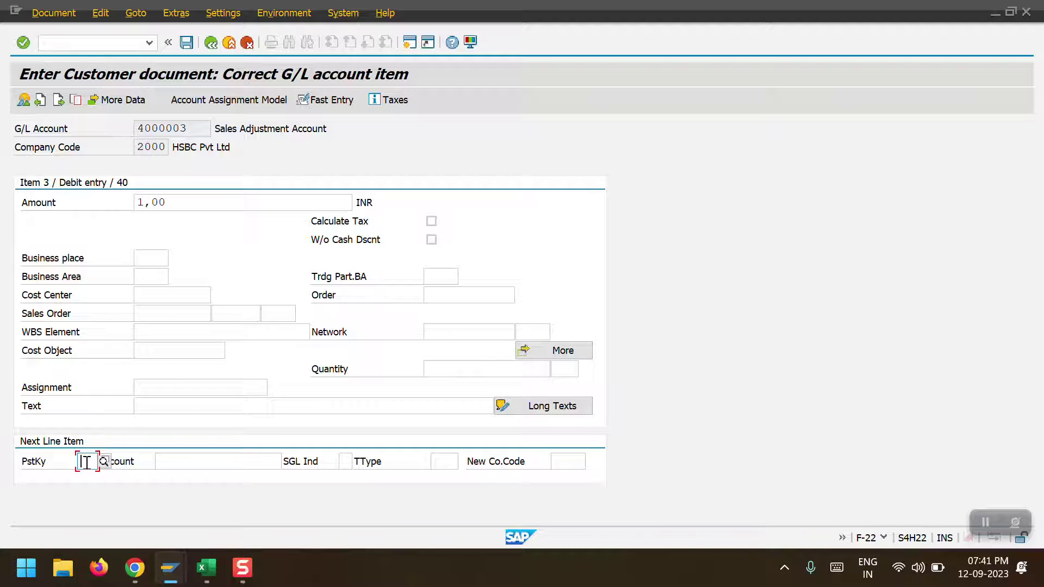
{"action": "type", "text": "50"}
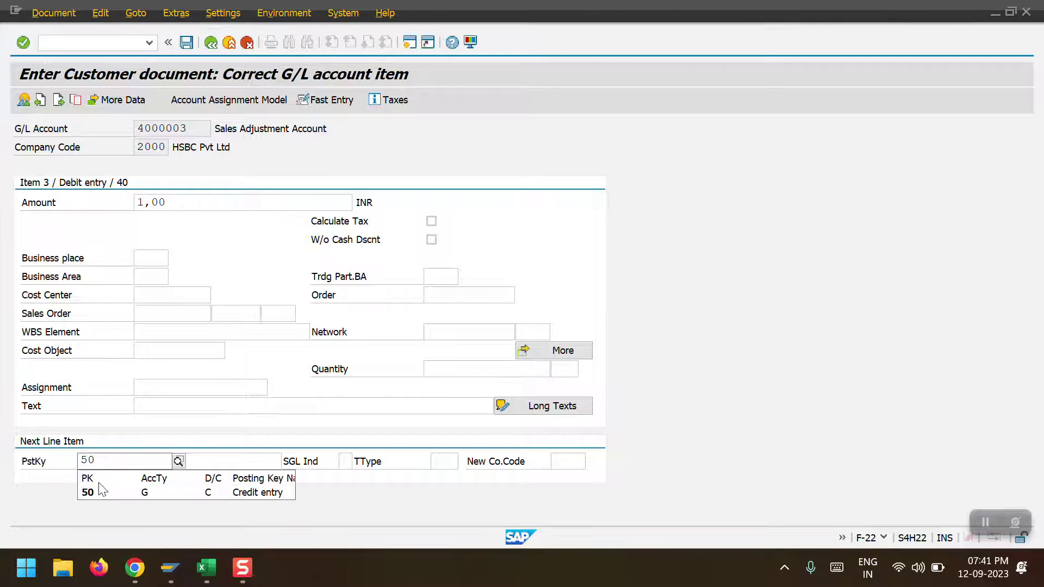
{"action": "left_click", "coordinate": [97, 494]}
{"action": "left_click", "coordinate": [174, 461]}
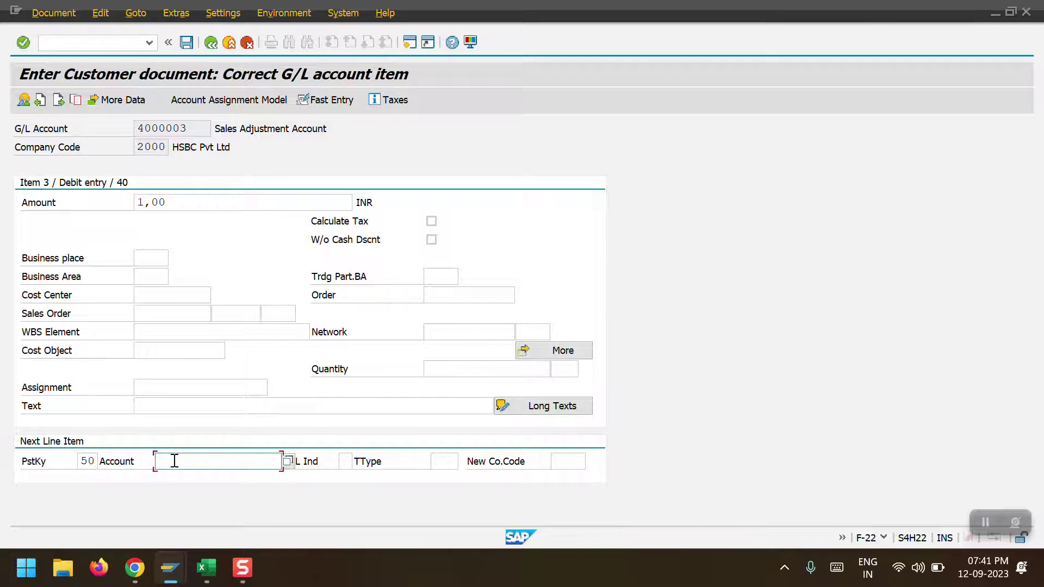
{"action": "left_click", "coordinate": [174, 460]}
{"action": "left_click", "coordinate": [198, 361]}
{"action": "key", "text": "Return"}
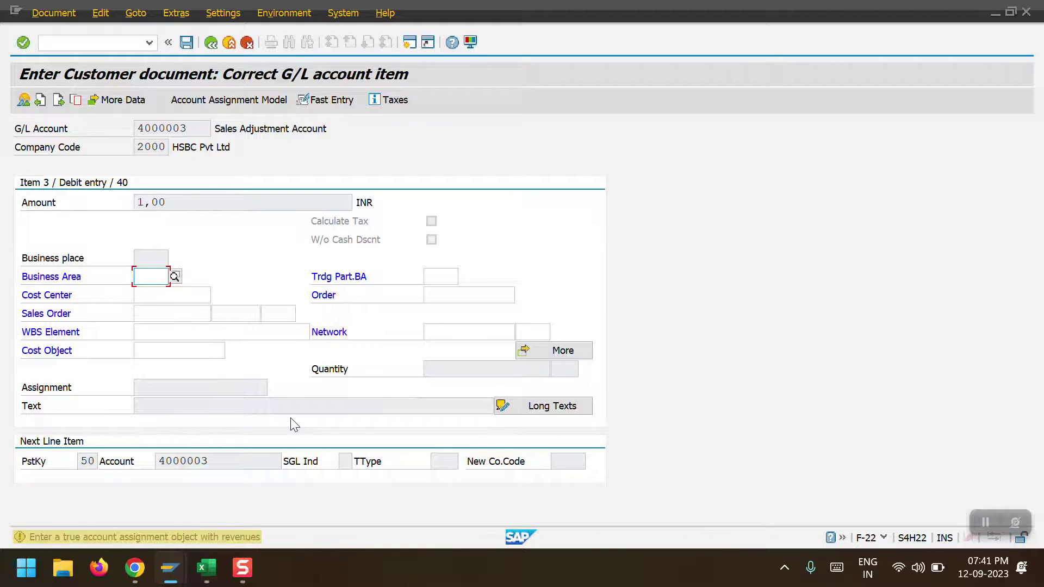
{"action": "key", "text": "Return"}
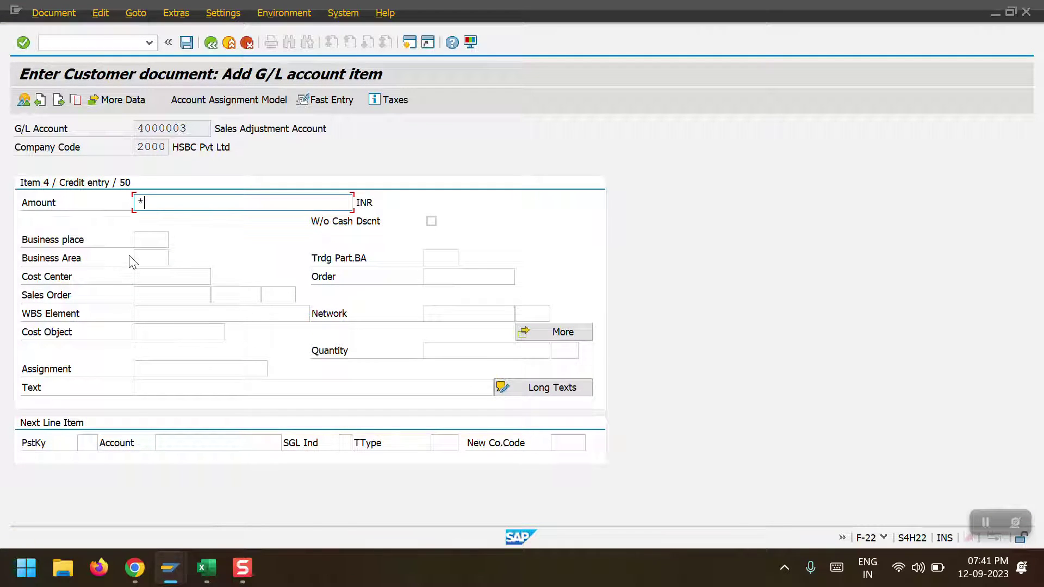
- Fill in the credit item's amount with * and assign profit center 5000 in its coding block
{"action": "key", "text": "Return"}
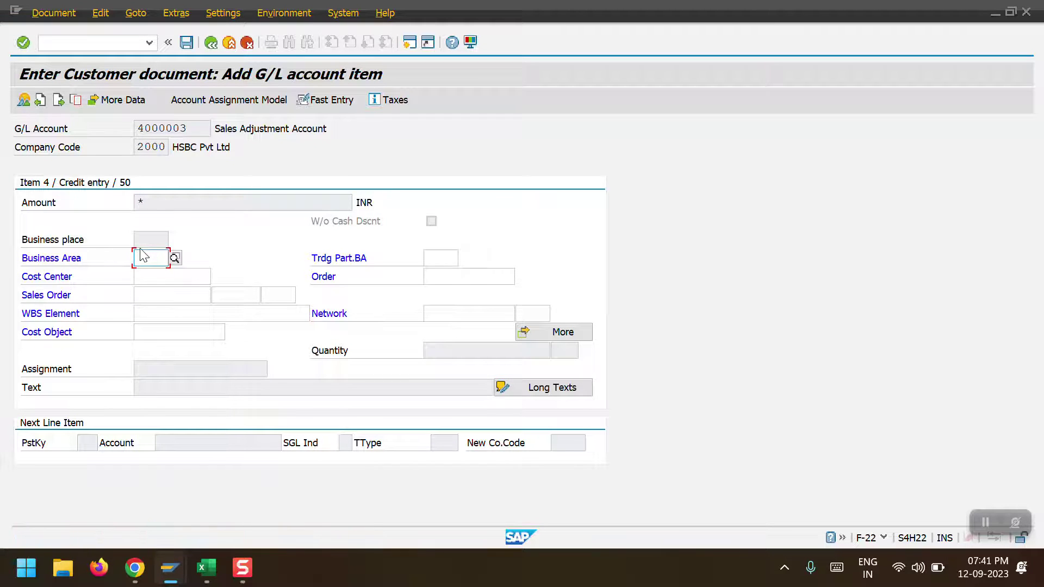
{"action": "left_click", "coordinate": [559, 334]}
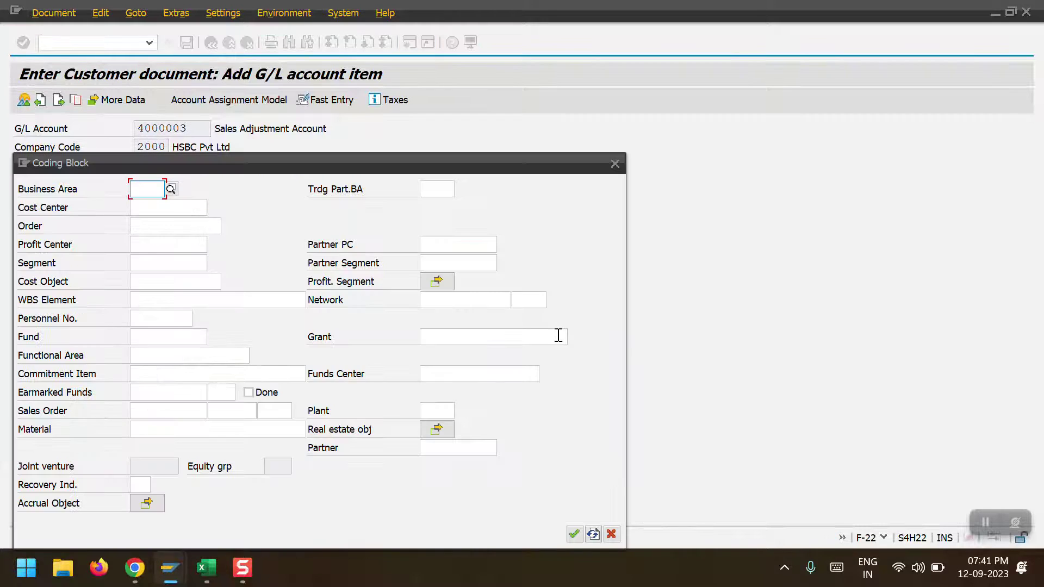
{"action": "left_click", "coordinate": [156, 248]}
{"action": "type", "text": "5000"}
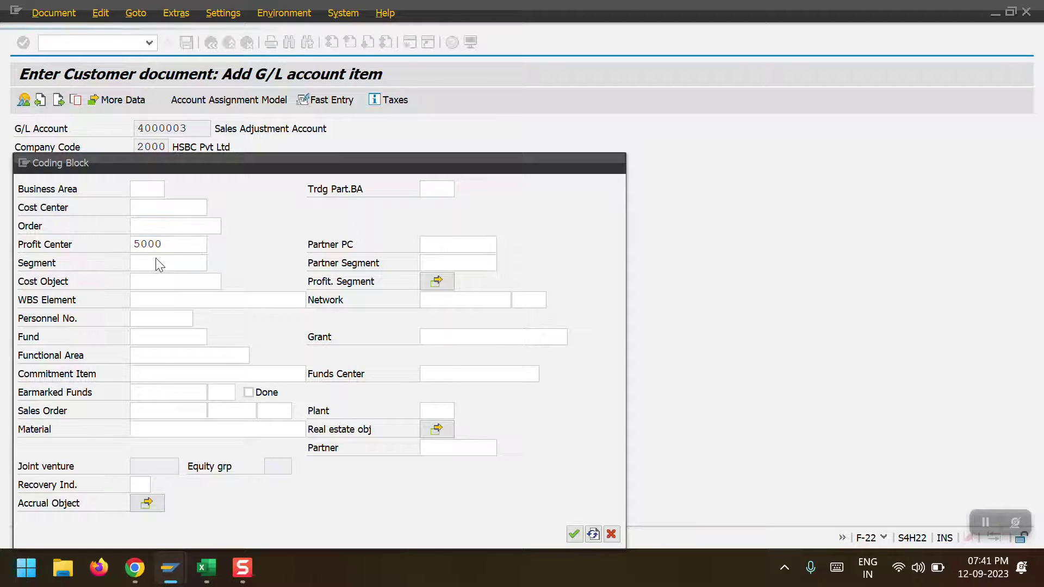
{"action": "key", "text": "Return"}
{"action": "key", "text": "Return"}
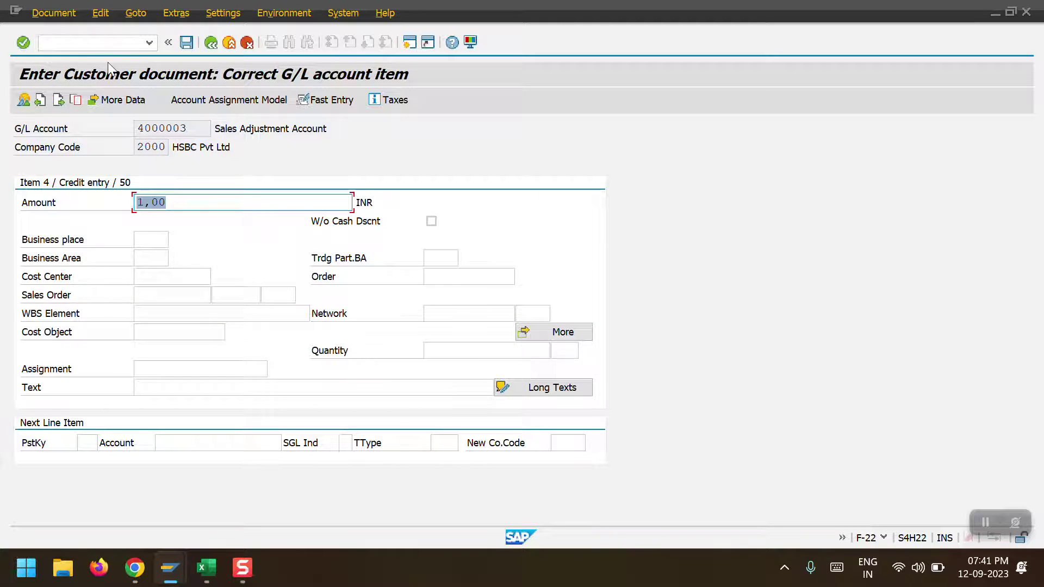
- Simulate the customer document and run the general ledger simulation for its four line items
{"action": "left_click", "coordinate": [58, 14]}
{"action": "left_click", "coordinate": [69, 85]}
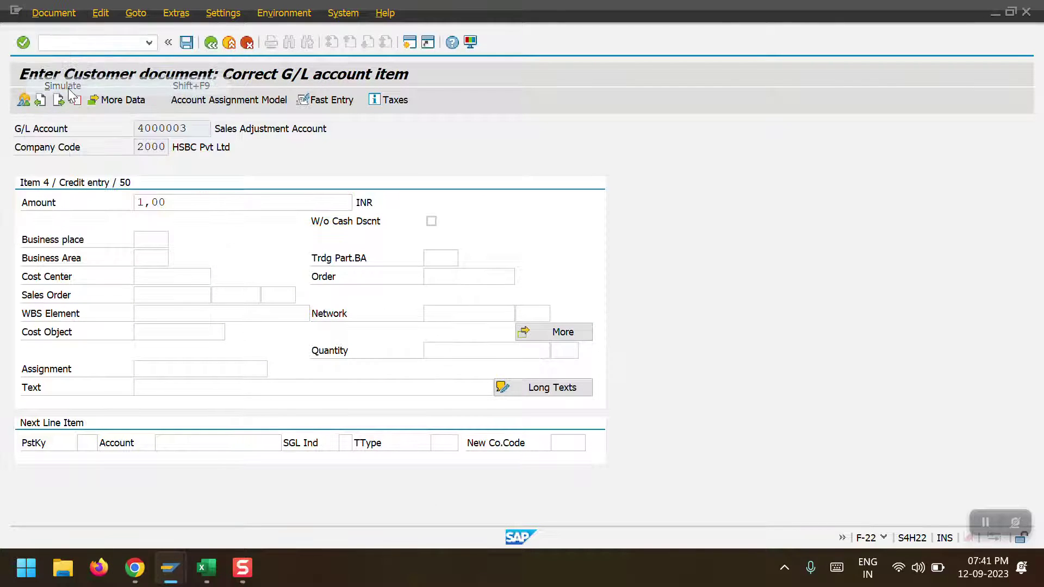
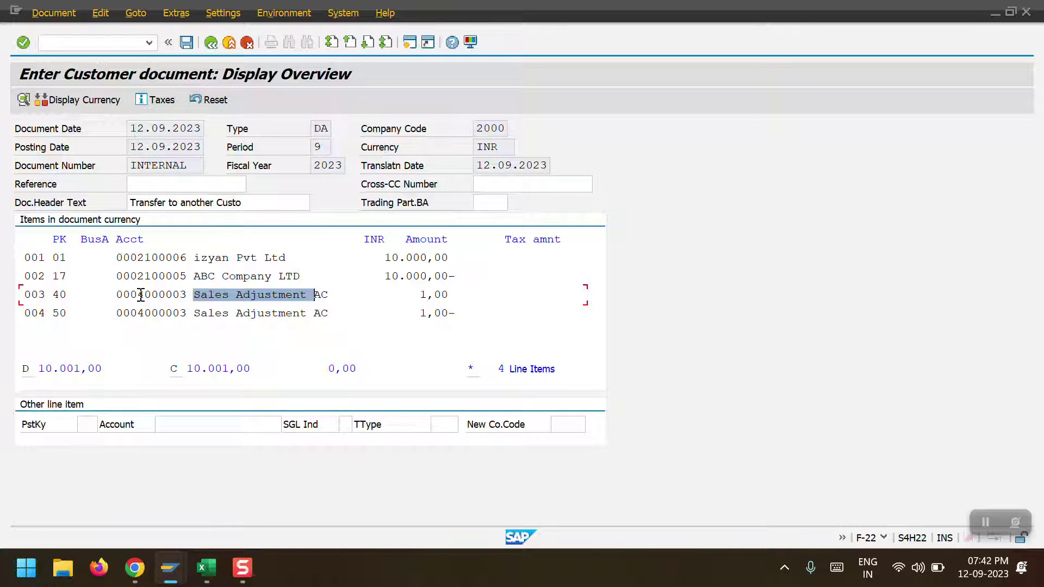
{"action": "left_click_drag", "start_coordinate": [141, 295], "coordinate": [180, 294]}
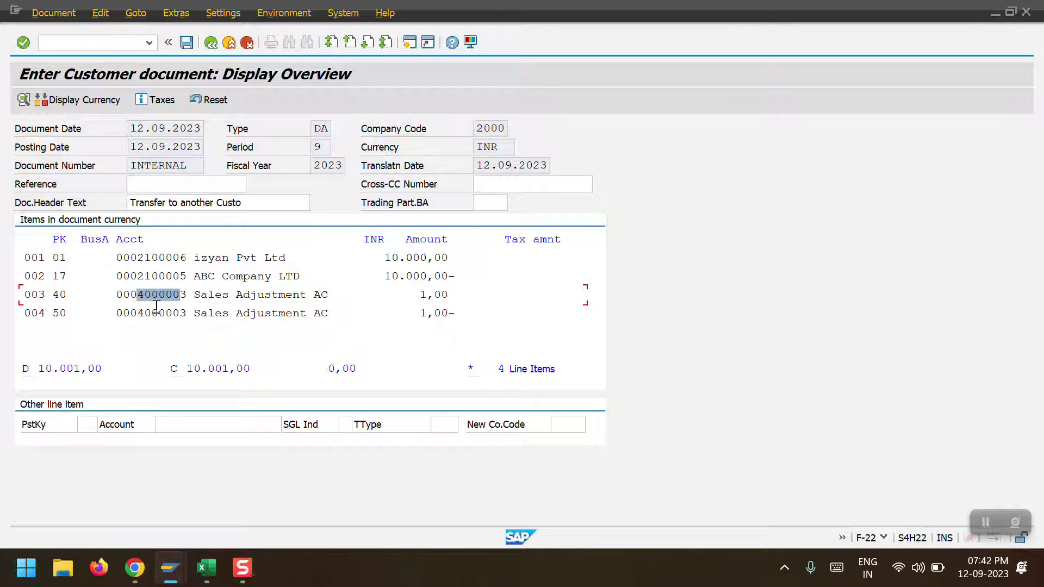
{"action": "left_click", "coordinate": [55, 12]}
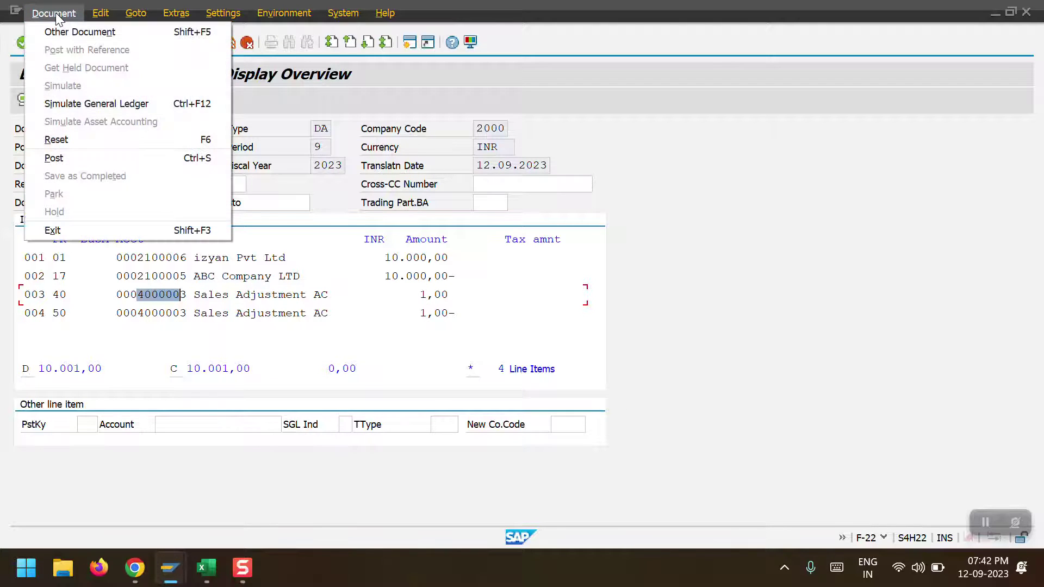
{"action": "left_click", "coordinate": [69, 109]}
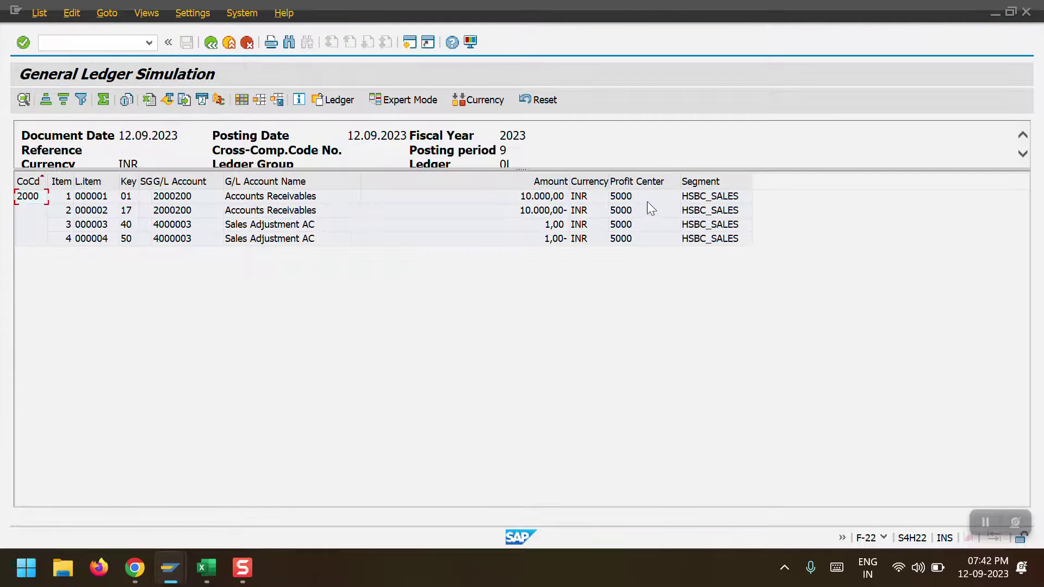
- Examine the profit center, segment, receivable amounts and Sales Adjustment lines in the general ledger simulation
{"action": "left_click", "coordinate": [662, 184]}
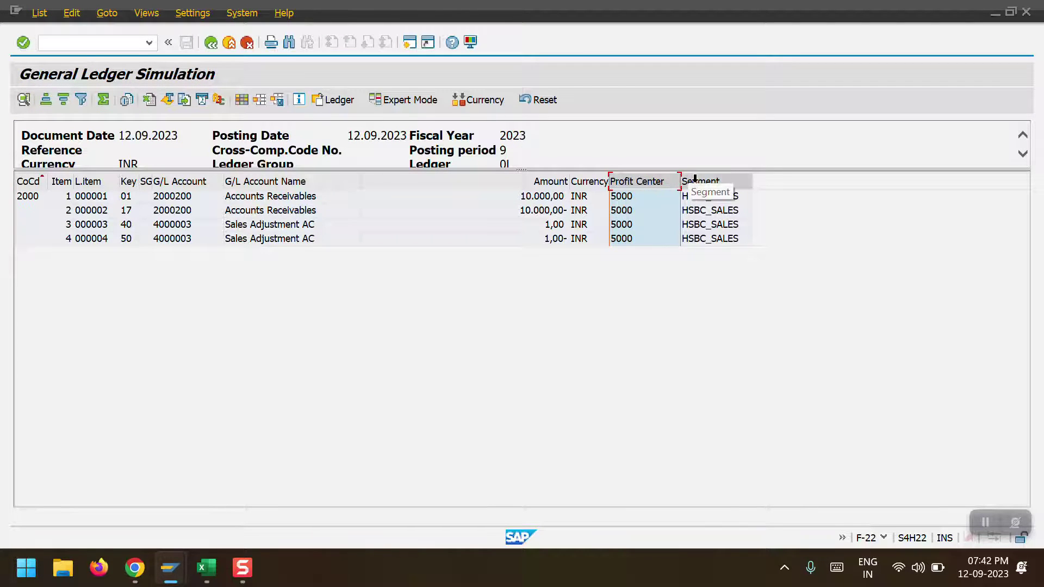
{"action": "left_click", "coordinate": [686, 182]}
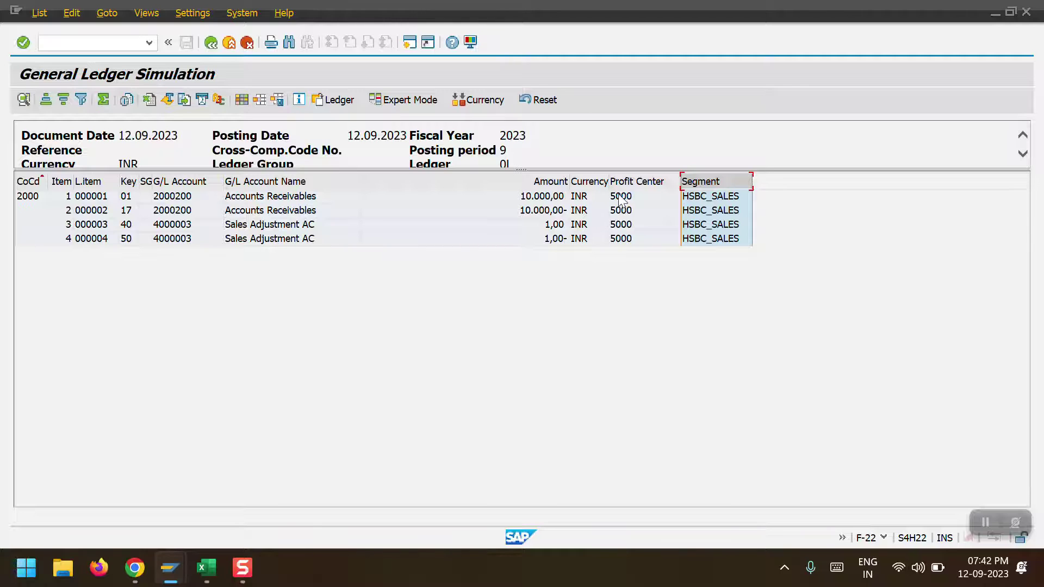
{"action": "left_click", "coordinate": [538, 196]}
{"action": "left_click", "coordinate": [535, 210]}
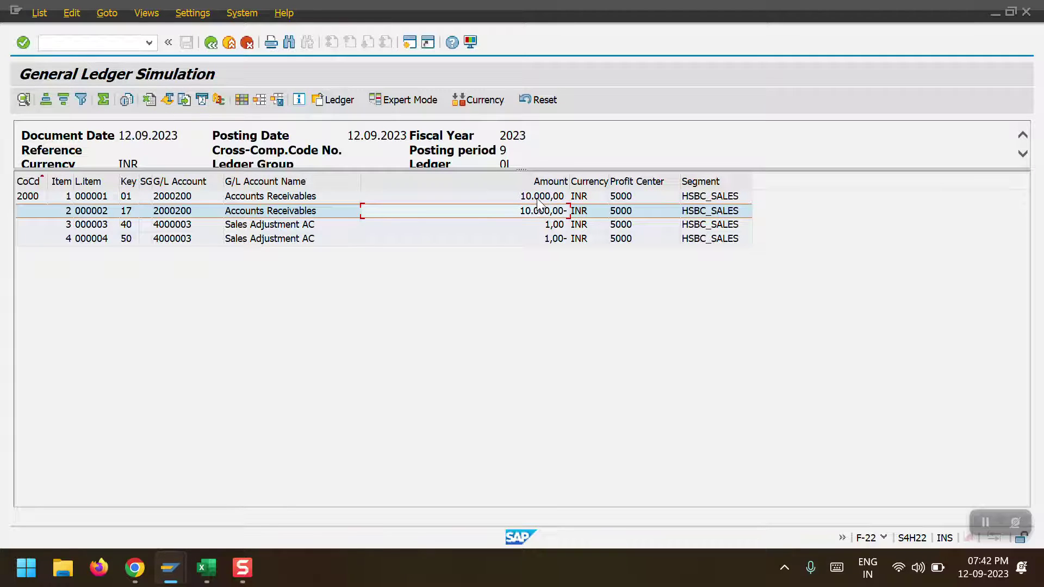
{"action": "left_click", "coordinate": [528, 196]}
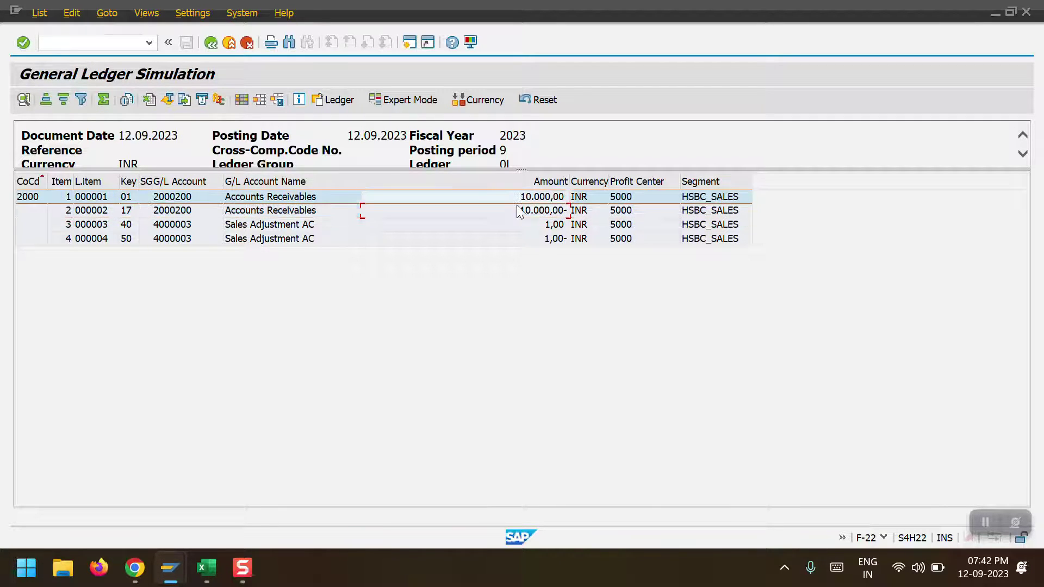
{"action": "left_click", "coordinate": [519, 211]}
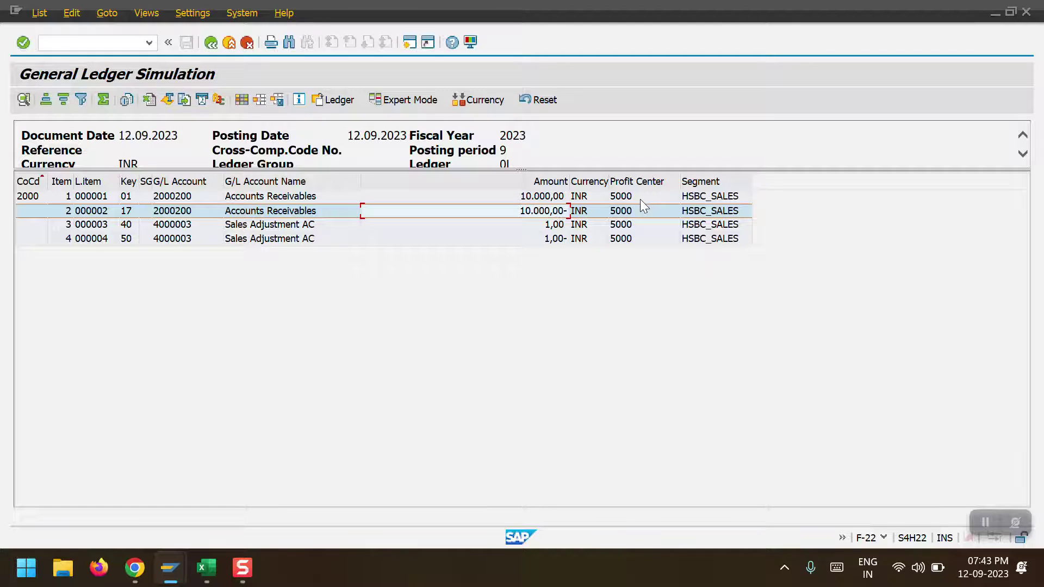
{"action": "left_click", "coordinate": [190, 226]}
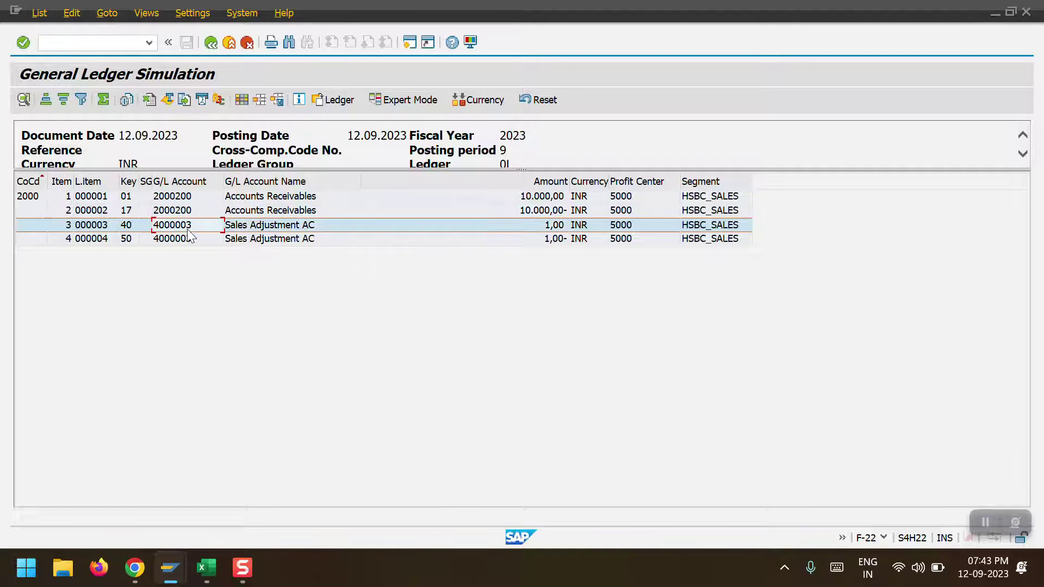
{"action": "left_click", "coordinate": [182, 239]}
{"action": "left_click", "coordinate": [184, 227]}
- Leave the simulation, post the customer transfer document while accepting the warning, and display the posted document
{"action": "left_click", "coordinate": [212, 47]}
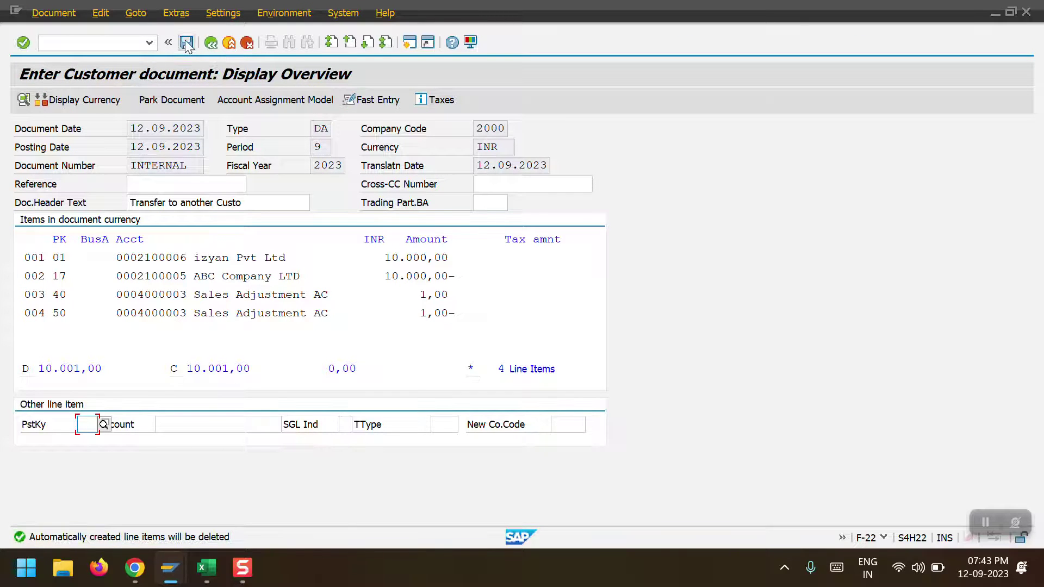
{"action": "left_click", "coordinate": [186, 44]}
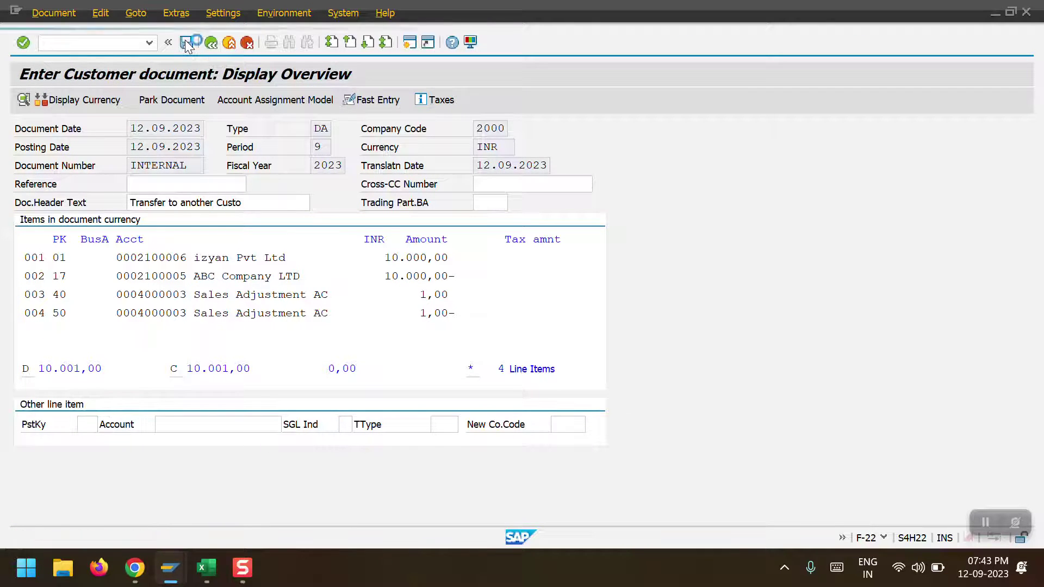
{"action": "left_click", "coordinate": [186, 43]}
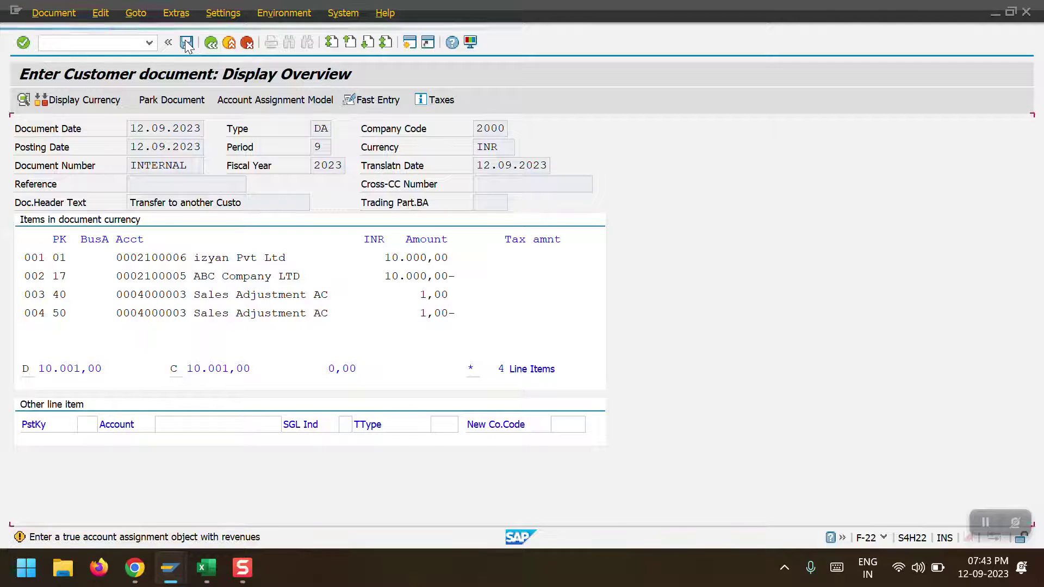
{"action": "left_click", "coordinate": [186, 44]}
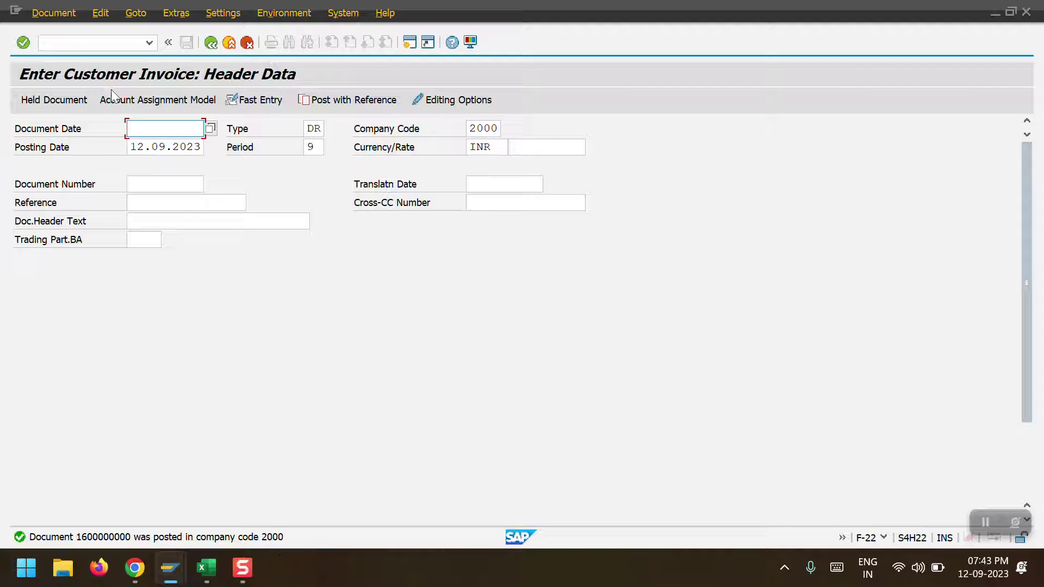
{"action": "left_click", "coordinate": [53, 13]}
{"action": "left_click", "coordinate": [71, 67]}
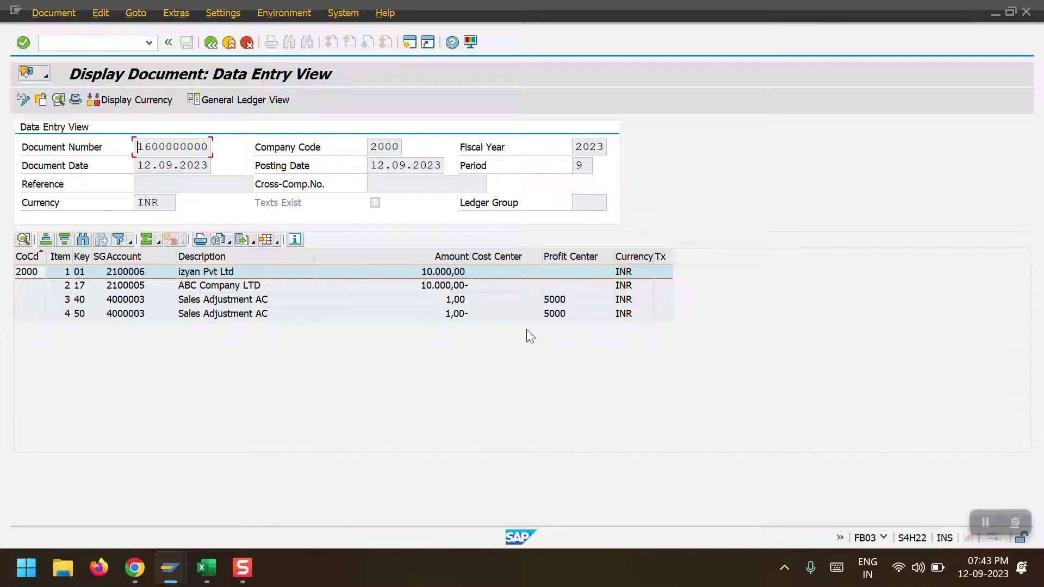
- Switch to the Customer Line Item Display session and refresh the list
{"action": "mouse_move", "coordinate": [172, 569]}
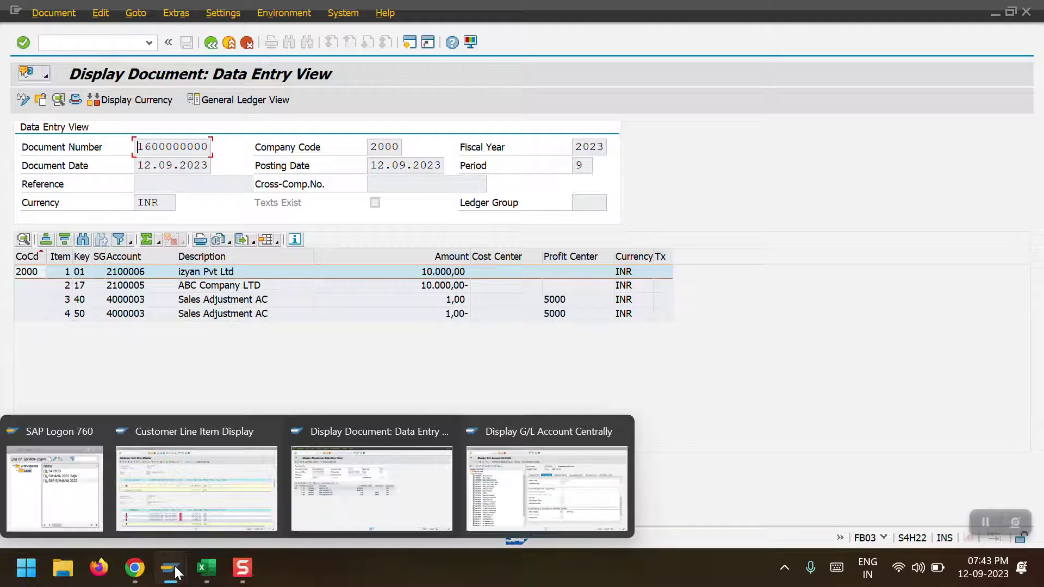
{"action": "mouse_move", "coordinate": [212, 493]}
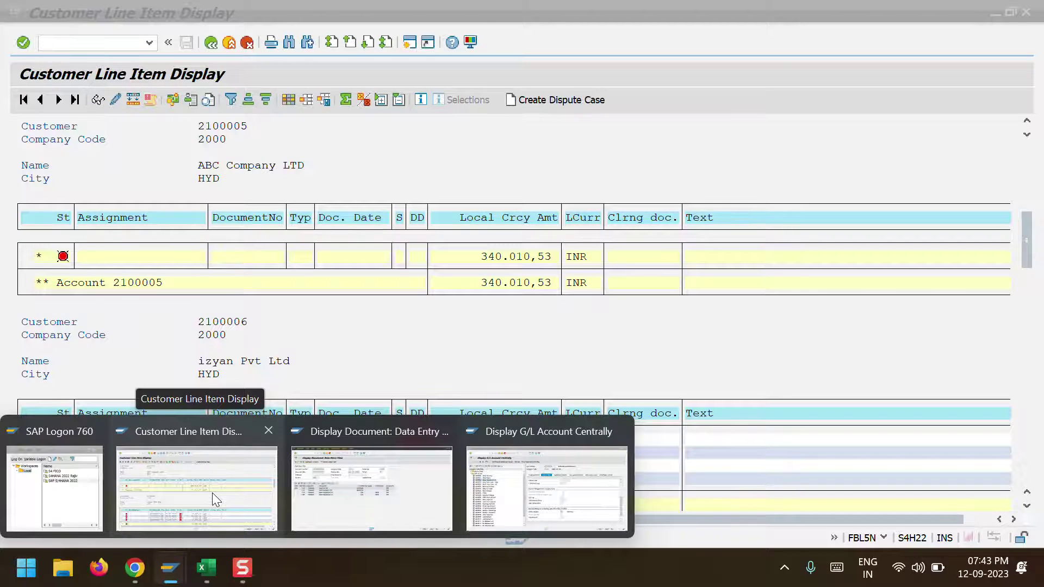
{"action": "left_click", "coordinate": [212, 492]}
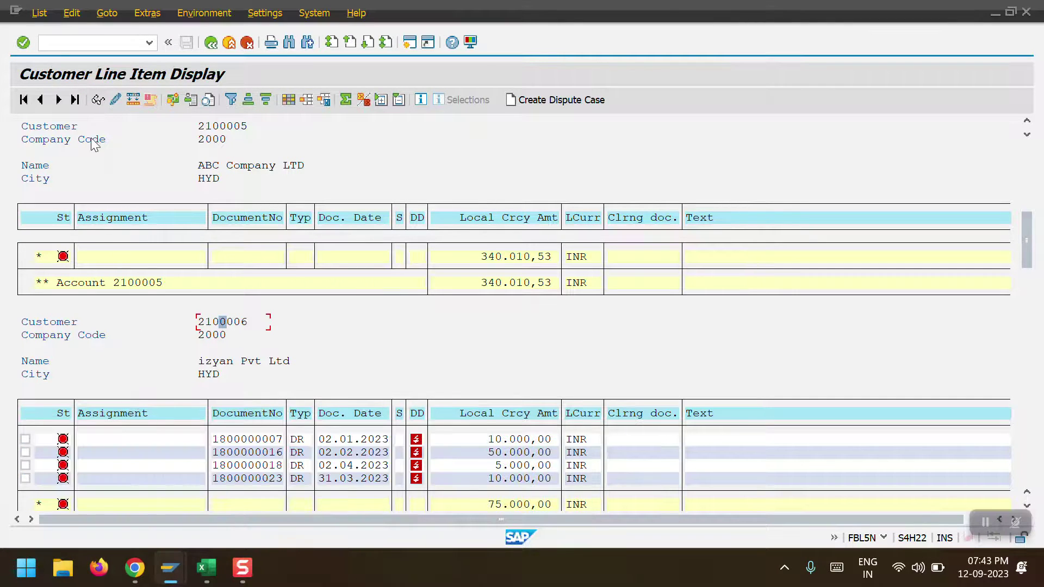
{"action": "left_click", "coordinate": [39, 12]}
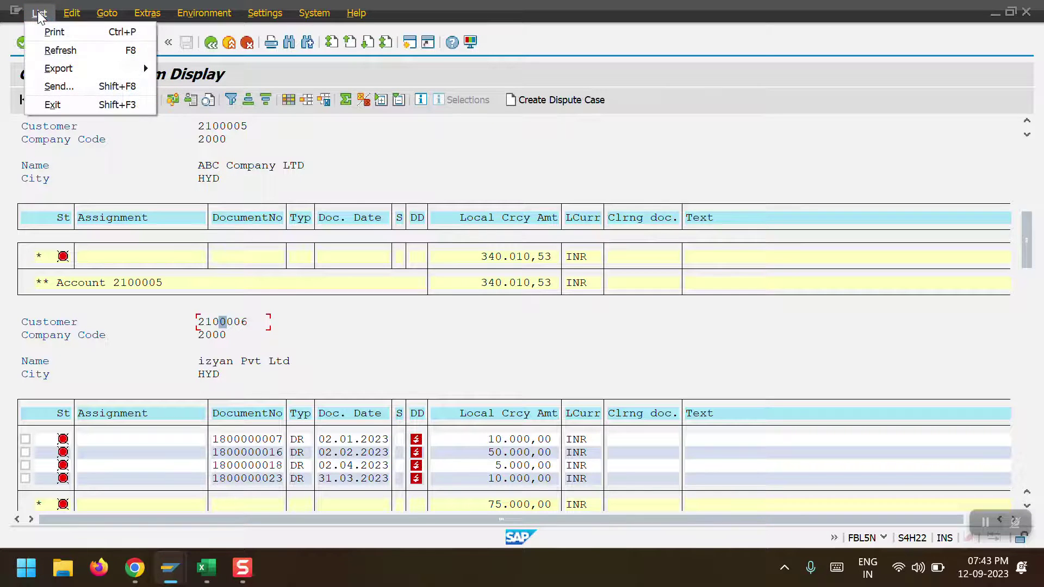
{"action": "left_click", "coordinate": [61, 51]}
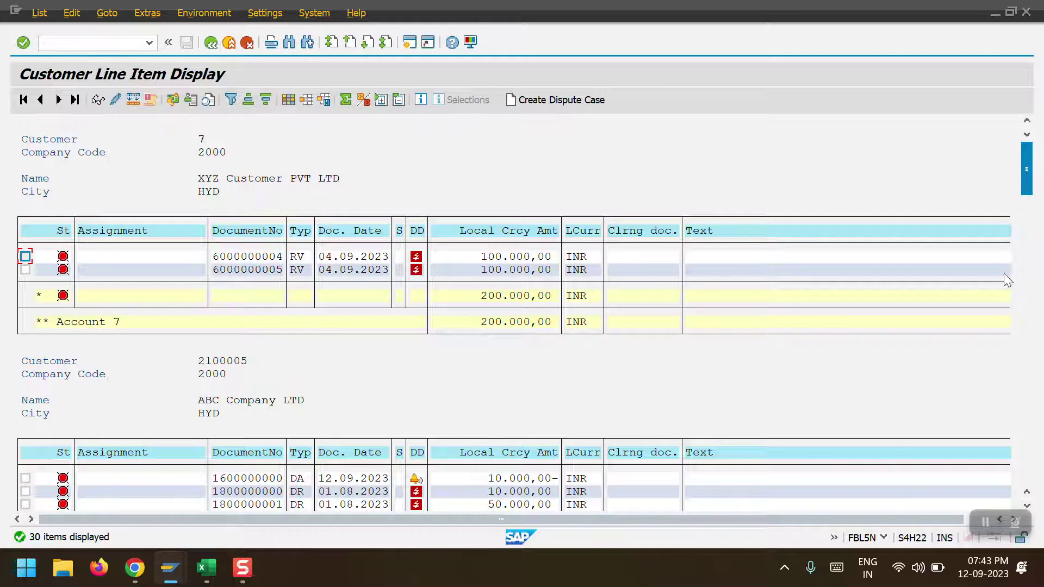
- Examine the open items and account total of customer ABC Company LTD for the posted credit transfer
{"action": "left_click", "coordinate": [1027, 506]}
{"action": "left_click", "coordinate": [1027, 505]}
{"action": "left_click", "coordinate": [1027, 506]}
{"action": "left_click", "coordinate": [1027, 506]}
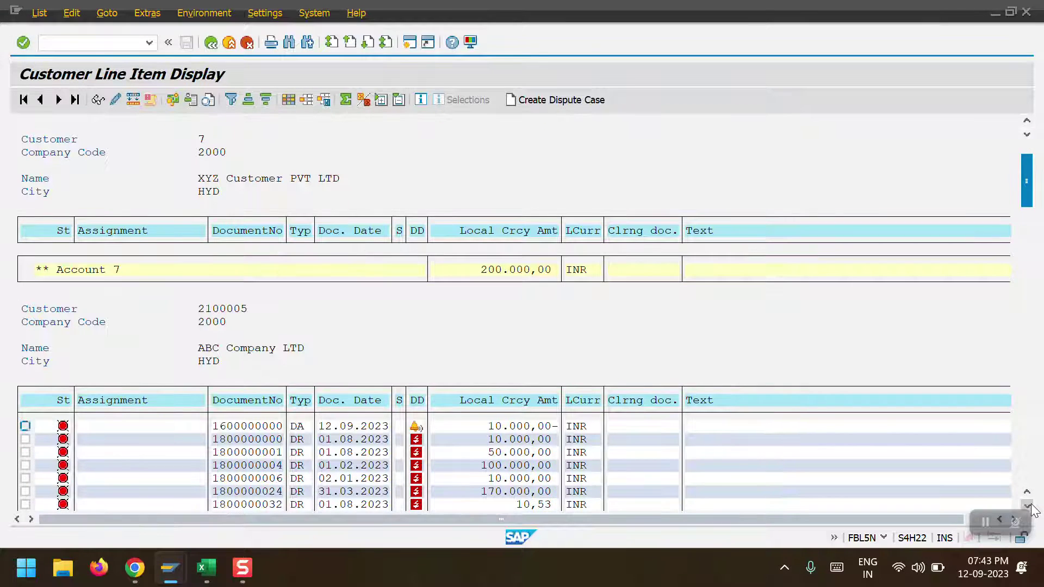
{"action": "left_click", "coordinate": [1027, 506]}
{"action": "left_click", "coordinate": [1027, 506]}
{"action": "left_click", "coordinate": [1027, 506]}
{"action": "left_click", "coordinate": [1027, 506]}
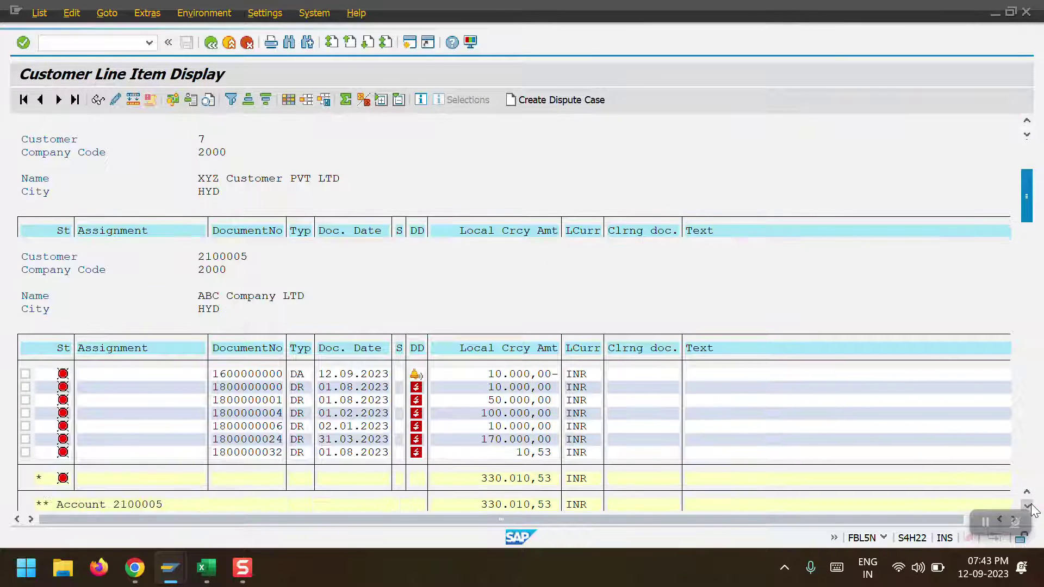
{"action": "left_click", "coordinate": [1026, 505]}
{"action": "left_click", "coordinate": [1026, 506]}
{"action": "left_click", "coordinate": [1026, 506]}
{"action": "left_click", "coordinate": [1027, 505]}
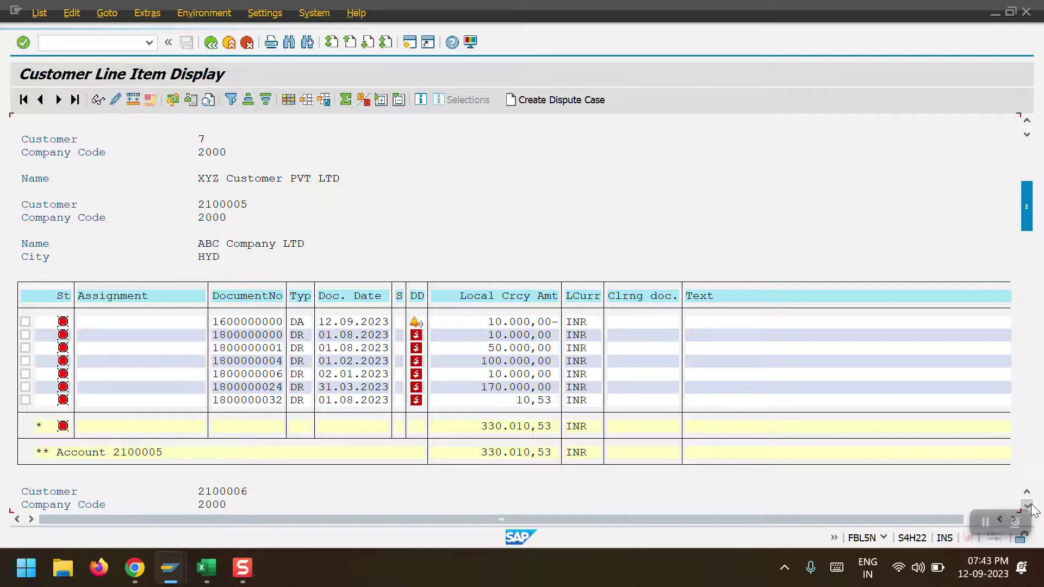
{"action": "left_click", "coordinate": [1026, 506]}
{"action": "left_click", "coordinate": [1026, 506]}
{"action": "left_click", "coordinate": [1027, 506]}
{"action": "left_click", "coordinate": [1027, 506]}
{"action": "left_click", "coordinate": [1026, 506]}
{"action": "left_click", "coordinate": [1027, 506]}
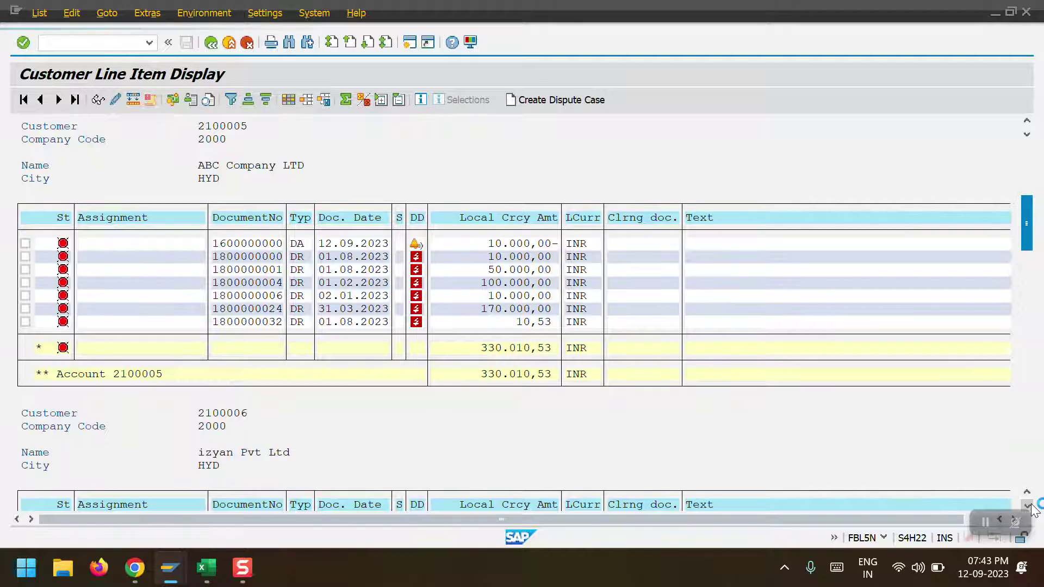
- Examine the open items and account total of customer izyan Pvt Ltd for the transferred receivable
{"action": "left_click", "coordinate": [1026, 505]}
{"action": "left_click", "coordinate": [1026, 505]}
{"action": "left_click", "coordinate": [1027, 505]}
{"action": "left_click", "coordinate": [1027, 505]}
{"action": "left_click", "coordinate": [1027, 505]}
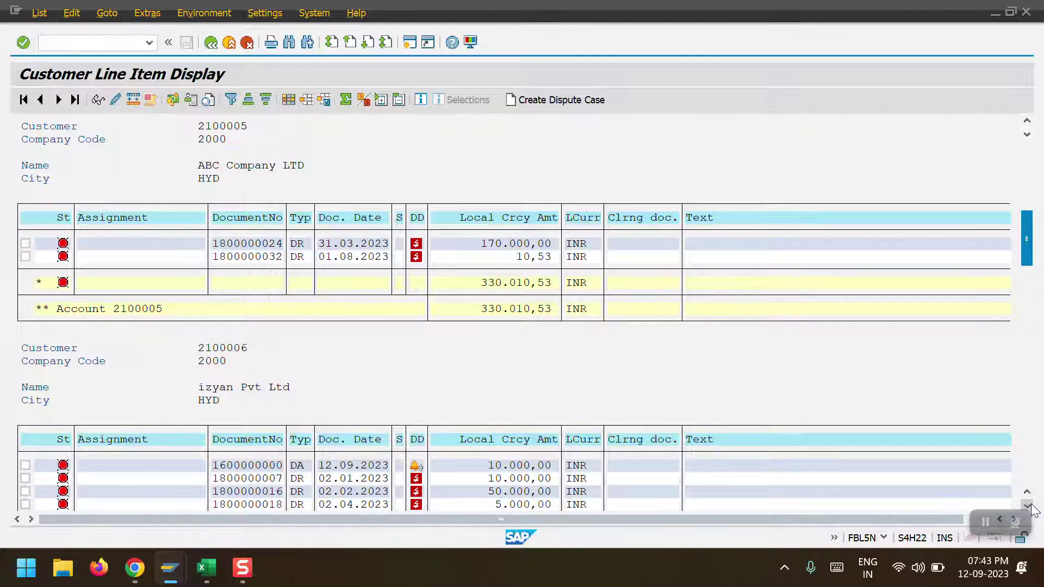
{"action": "left_click", "coordinate": [1026, 505]}
{"action": "left_click", "coordinate": [1027, 505]}
{"action": "left_click", "coordinate": [1027, 506]}
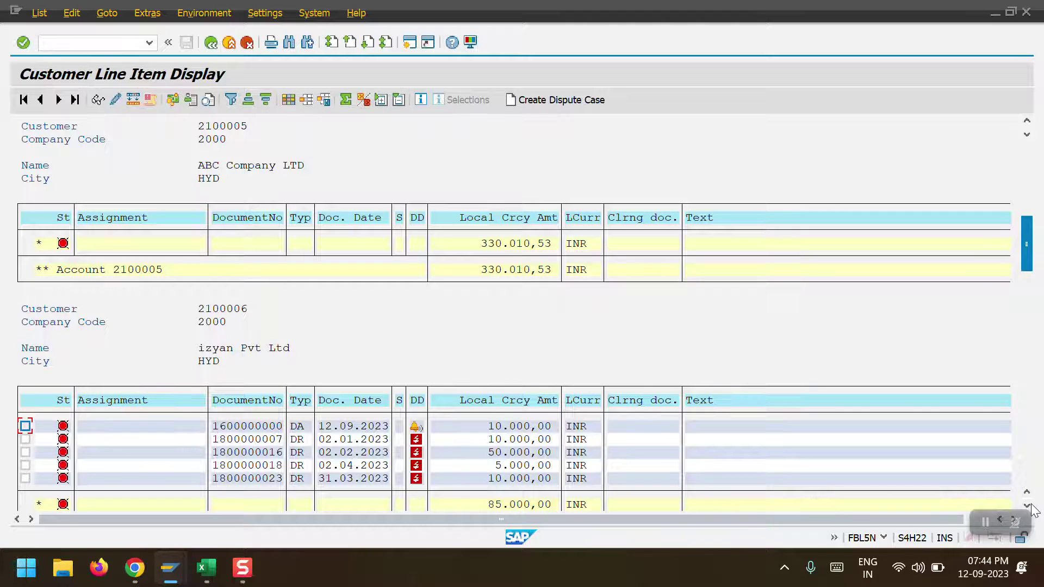
{"action": "left_click", "coordinate": [1027, 506]}
{"action": "left_click", "coordinate": [1026, 505]}
{"action": "left_click", "coordinate": [1027, 506]}
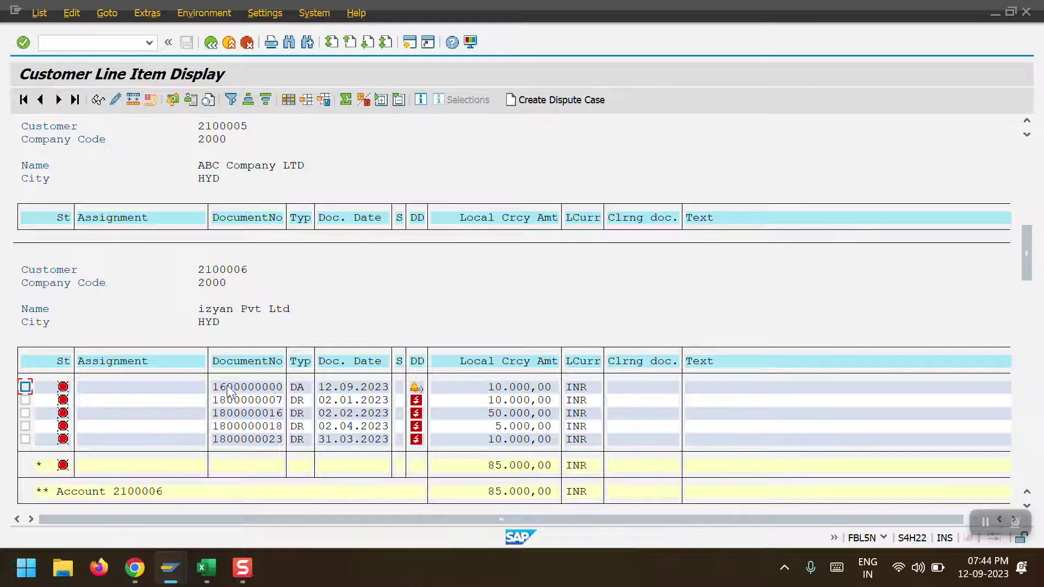
{"action": "mouse_move", "coordinate": [414, 387]}
- Go back to ABC Company LTD's line items and compare the transfer document with its original invoices
{"action": "left_click", "coordinate": [1027, 121]}
{"action": "left_click", "coordinate": [1027, 121]}
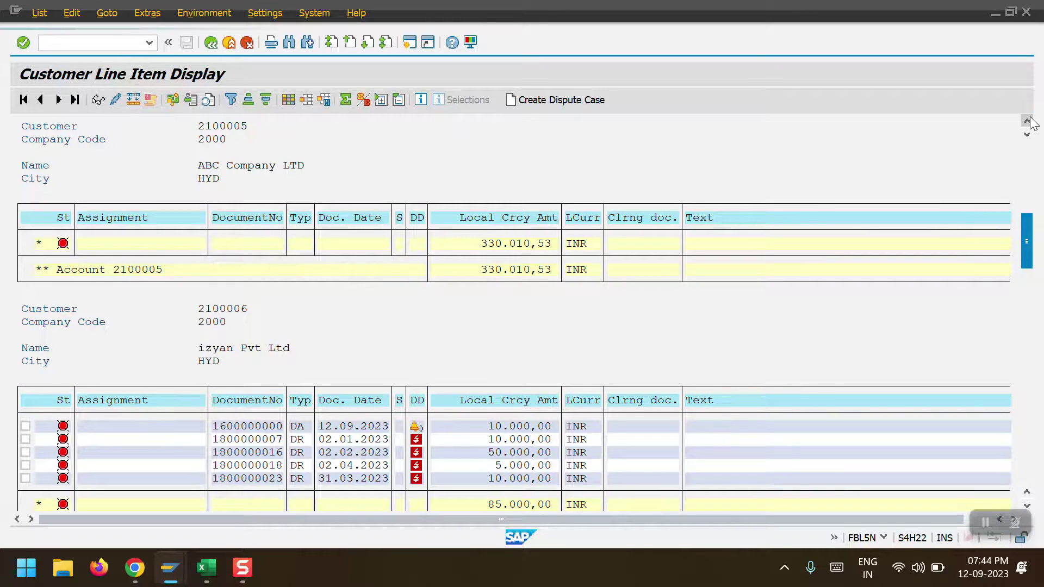
{"action": "left_click", "coordinate": [1027, 120]}
{"action": "left_click", "coordinate": [1028, 120]}
{"action": "left_click", "coordinate": [1027, 120]}
{"action": "left_click", "coordinate": [1027, 121]}
{"action": "left_click", "coordinate": [1027, 120]}
{"action": "left_click", "coordinate": [1027, 121]}
{"action": "left_click", "coordinate": [1027, 121]}
{"action": "left_click", "coordinate": [1027, 120]}
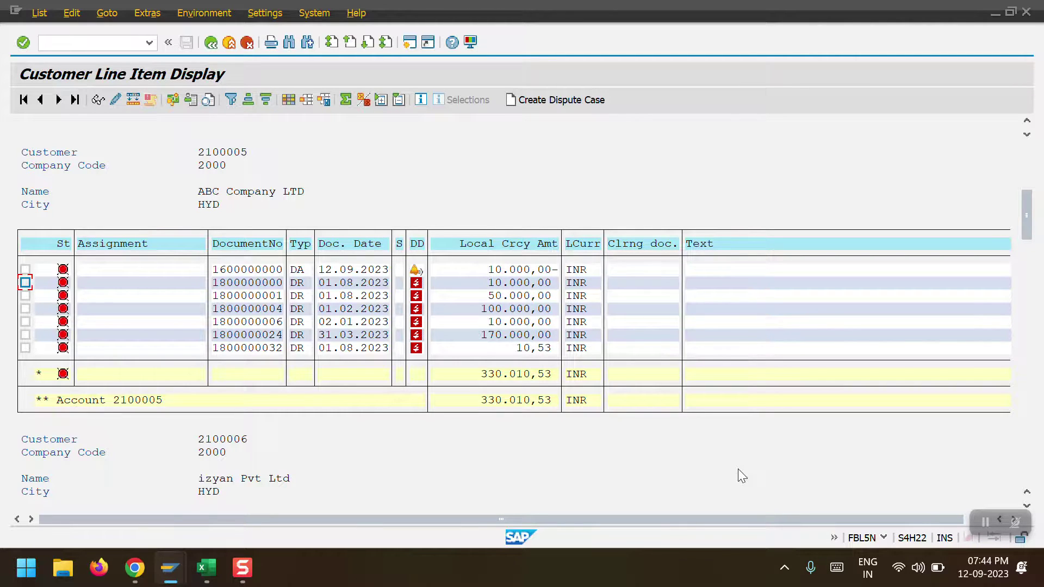
- Return to the posted document and review its Sales Adjustment lines, their profit centers and the izyan Pvt Ltd item
{"action": "mouse_move", "coordinate": [171, 568]}
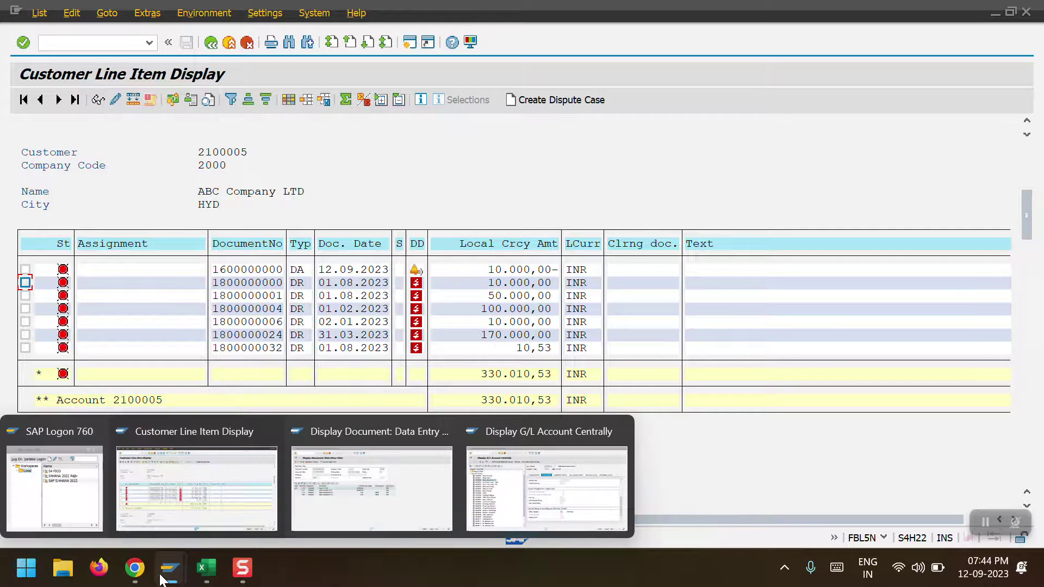
{"action": "left_click", "coordinate": [356, 510]}
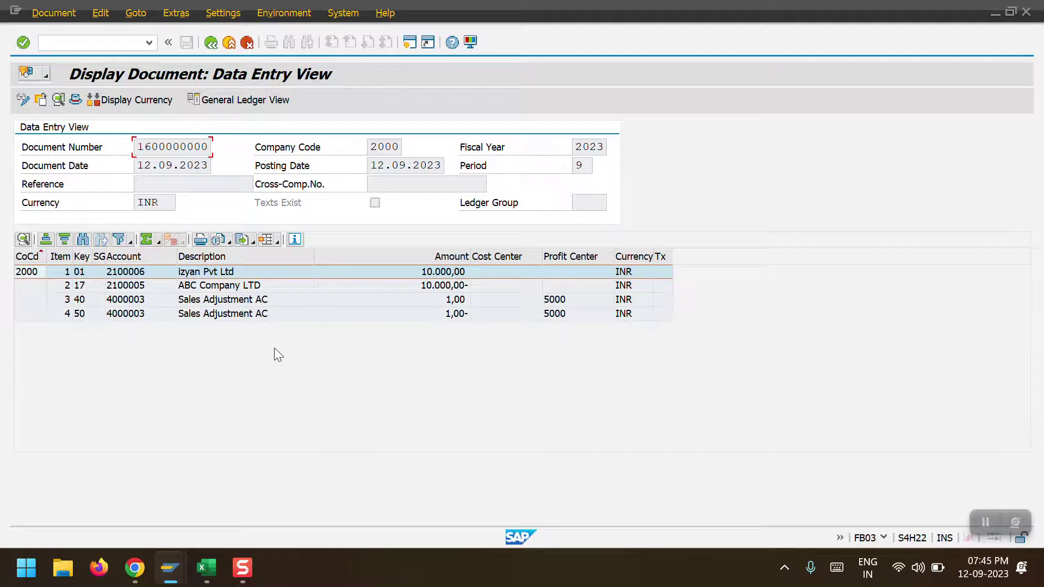
{"action": "left_click", "coordinate": [58, 302]}
{"action": "left_click", "coordinate": [175, 302]}
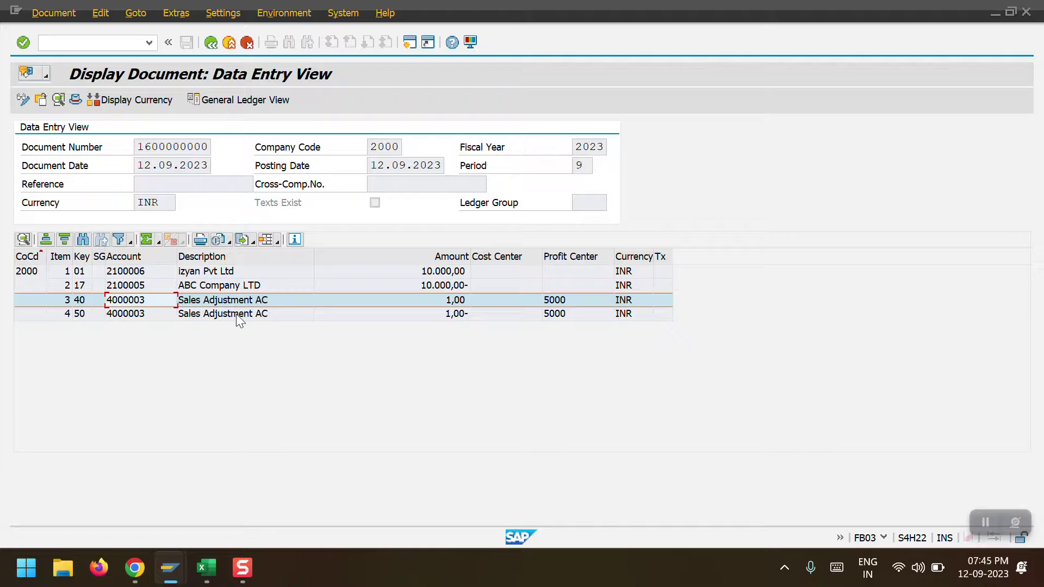
{"action": "left_click", "coordinate": [578, 310]}
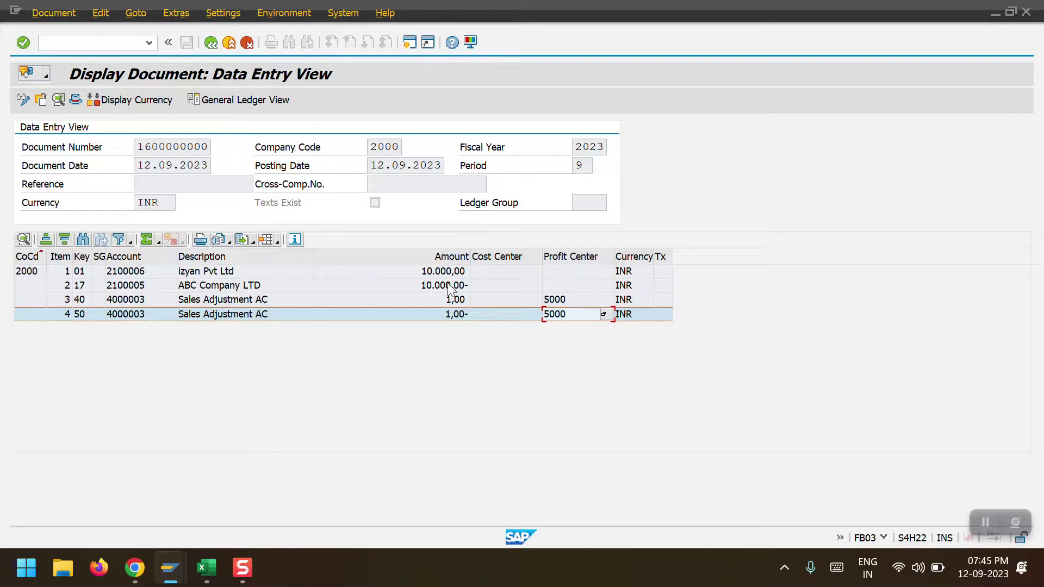
{"action": "left_click", "coordinate": [269, 272]}
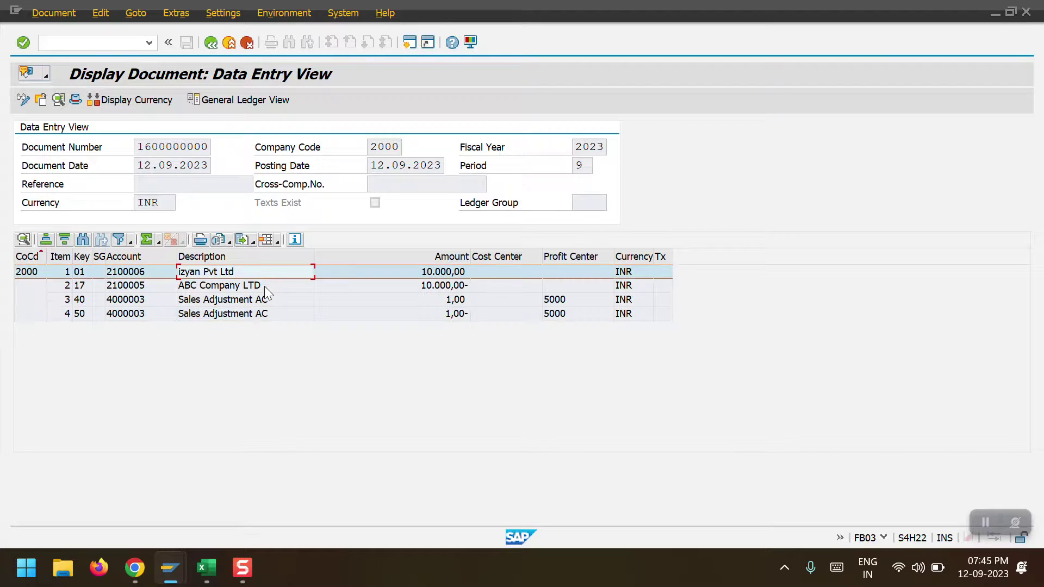